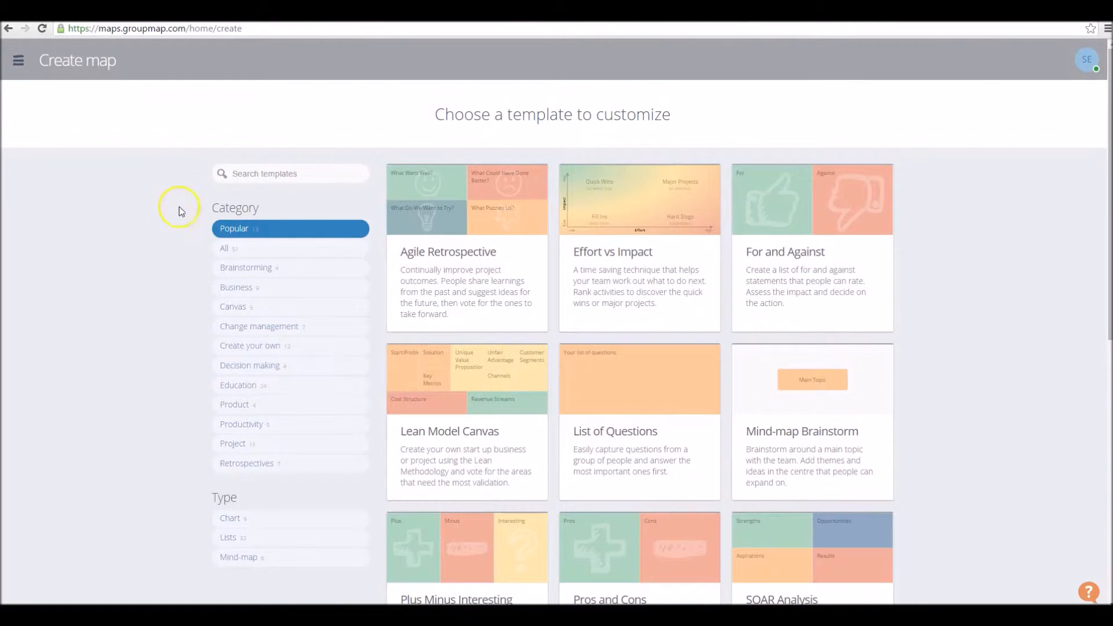
Search the templates for "four" and open the Four-L Retrospective template
click(253, 172)
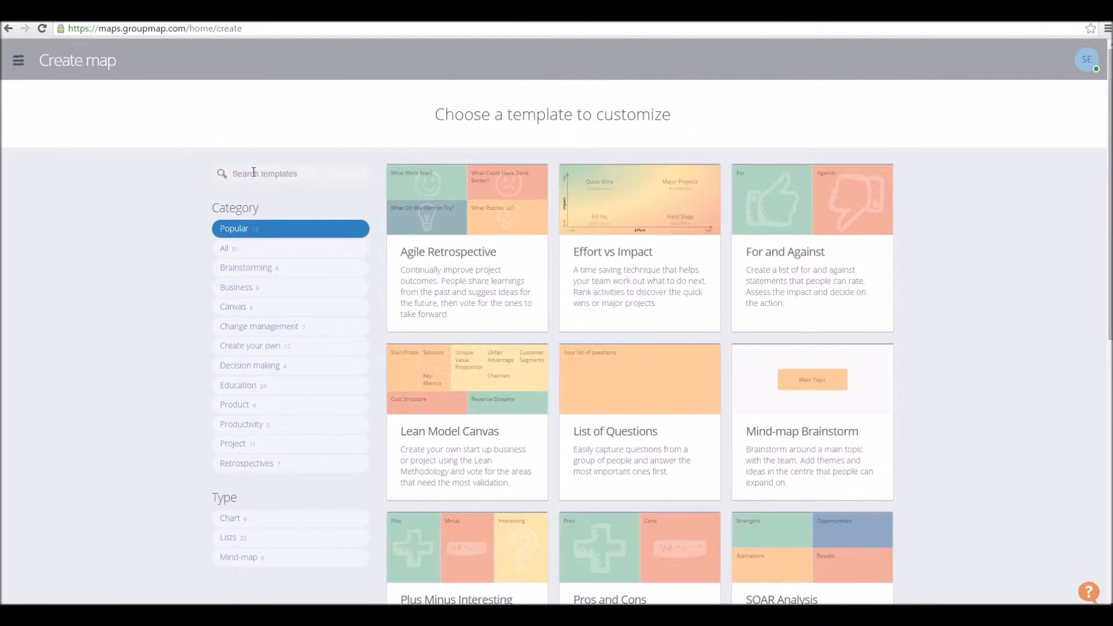
text(four)
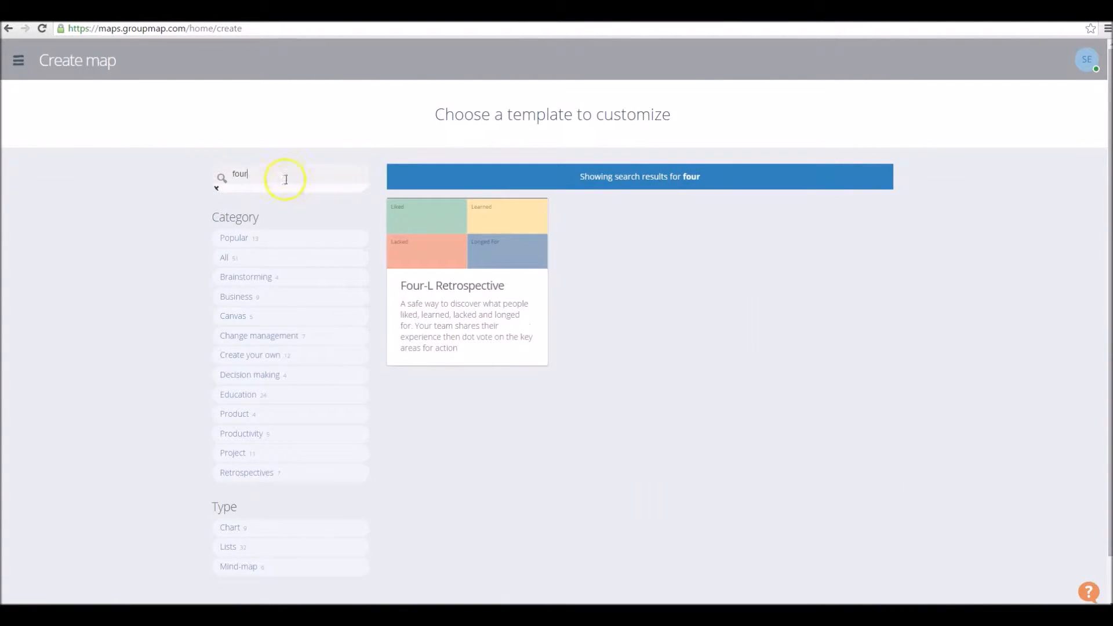
click(480, 285)
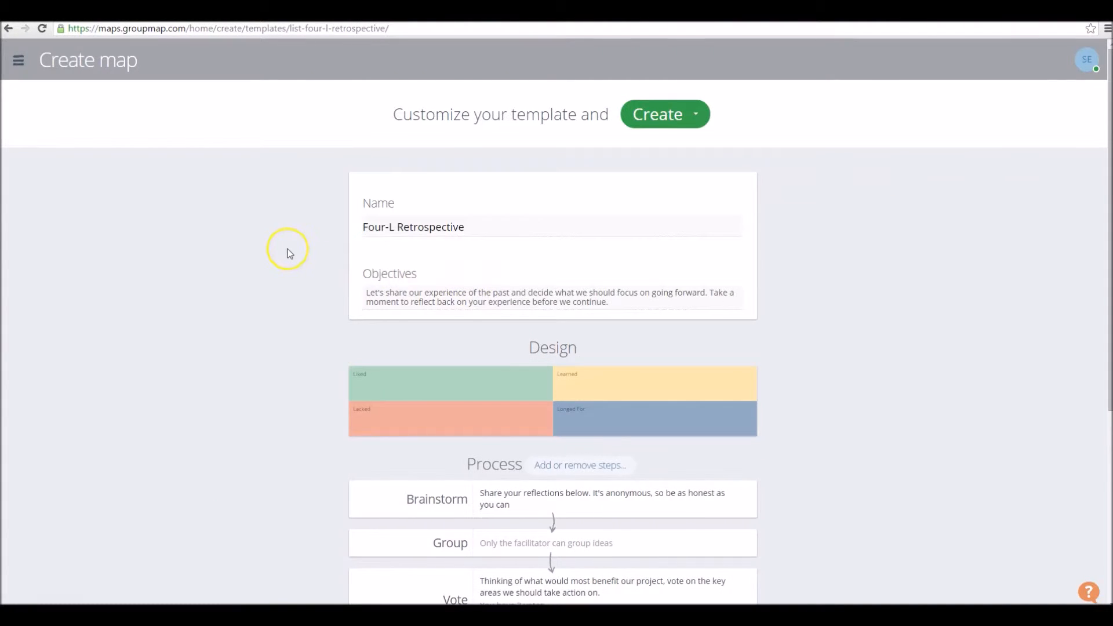
Review the template's objectives, design, process steps and options, including the Brainstorm step's settings
scroll(287, 248, down, 3)
scroll(288, 248, up, 1)
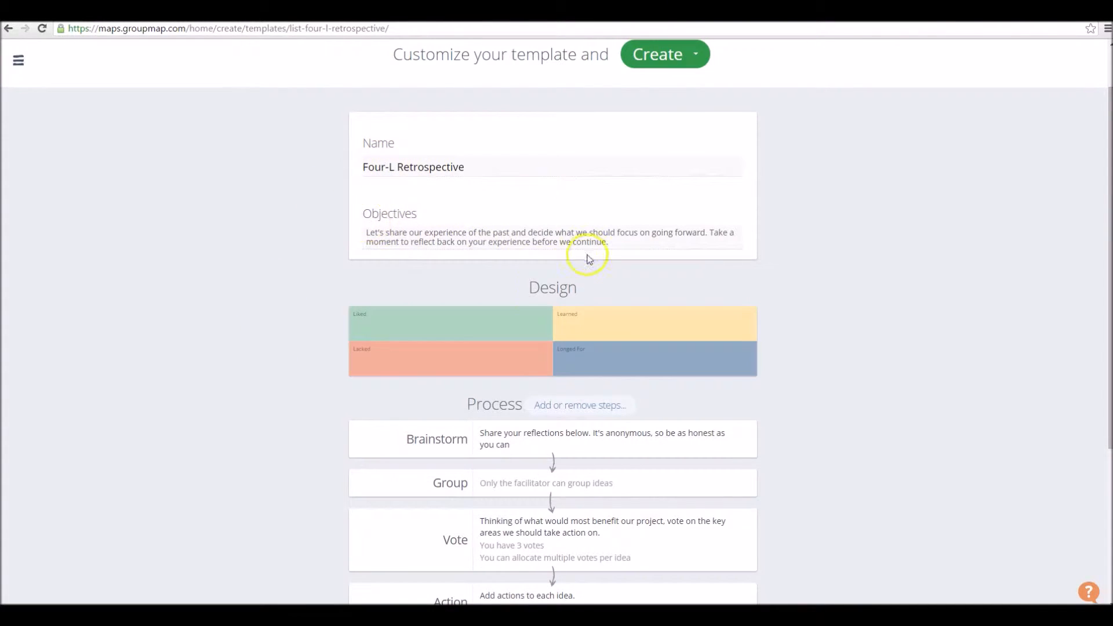
scroll(293, 312, down, 4)
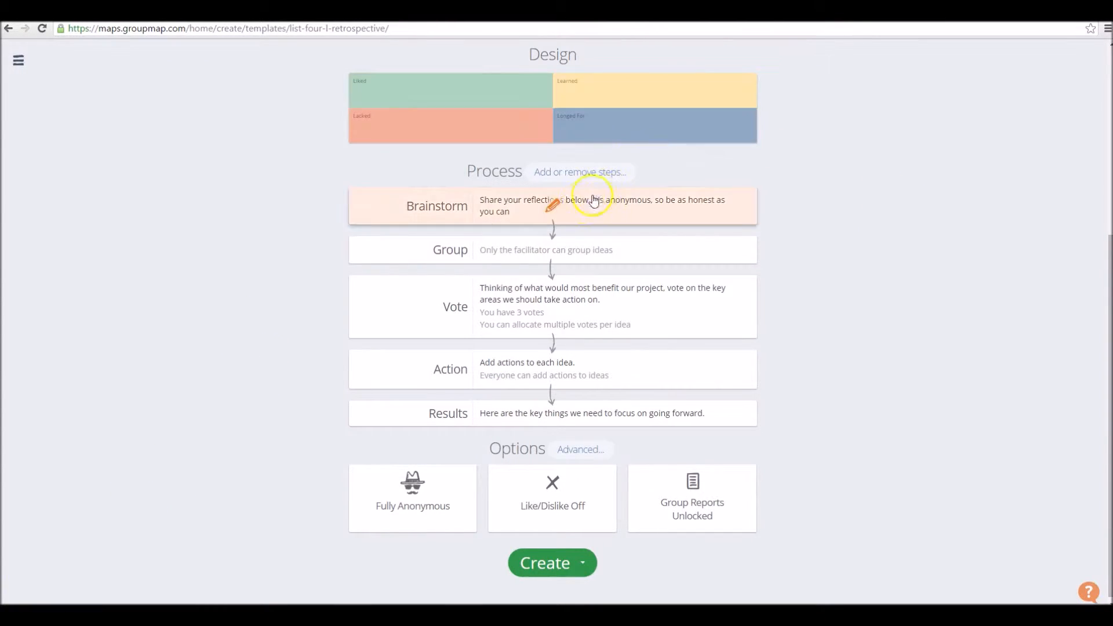
click(559, 210)
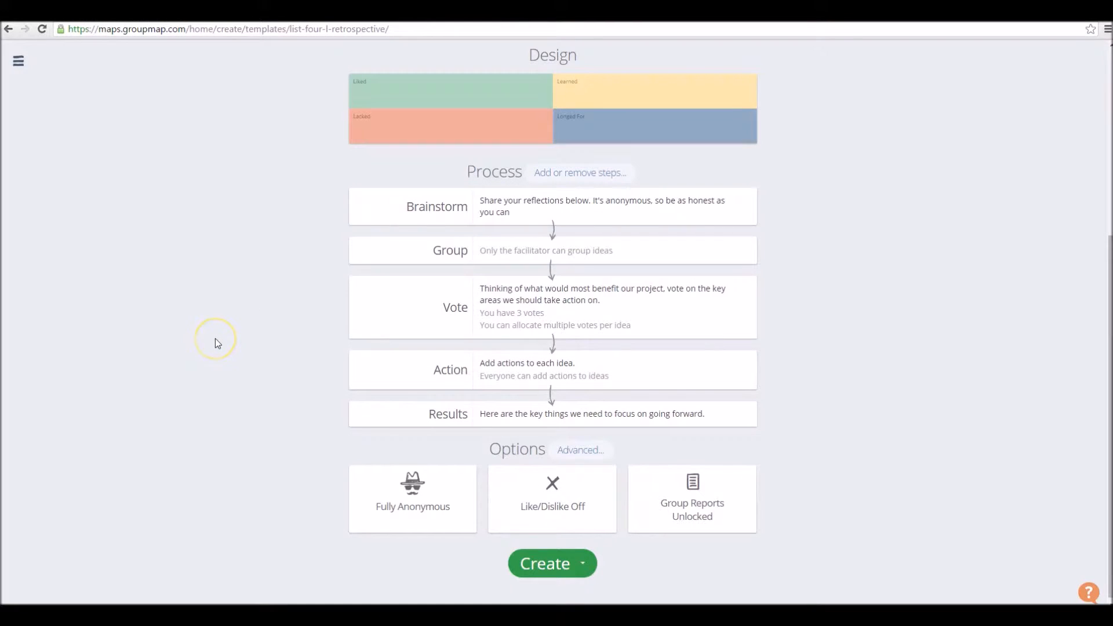
Inspect the Vote step's settings and the available numbers of votes per participant, leaving them as they are
click(556, 303)
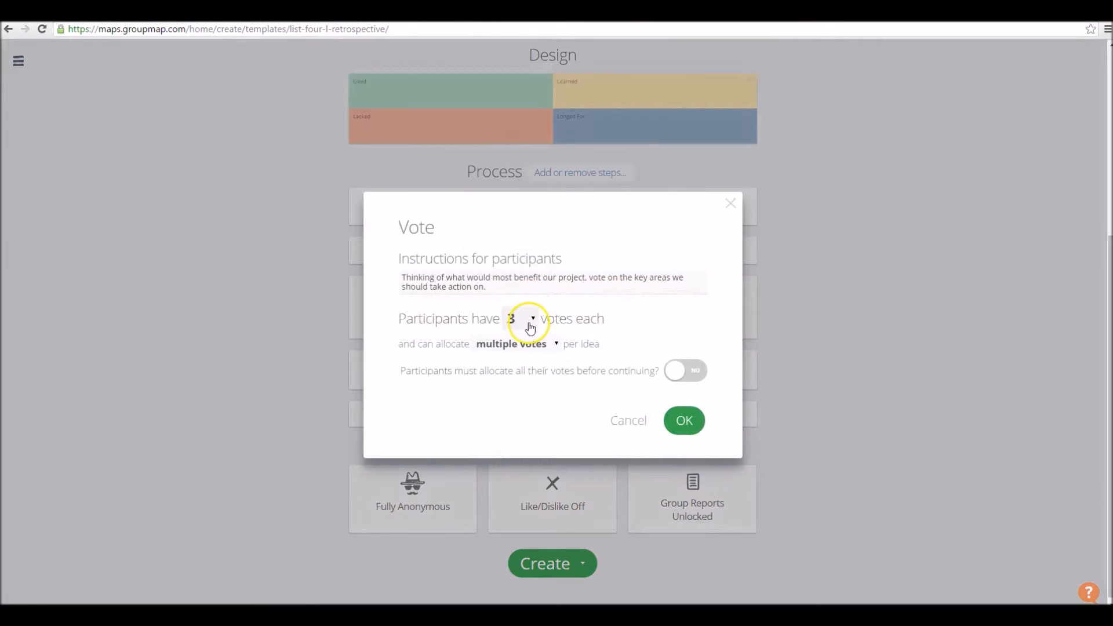
click(530, 327)
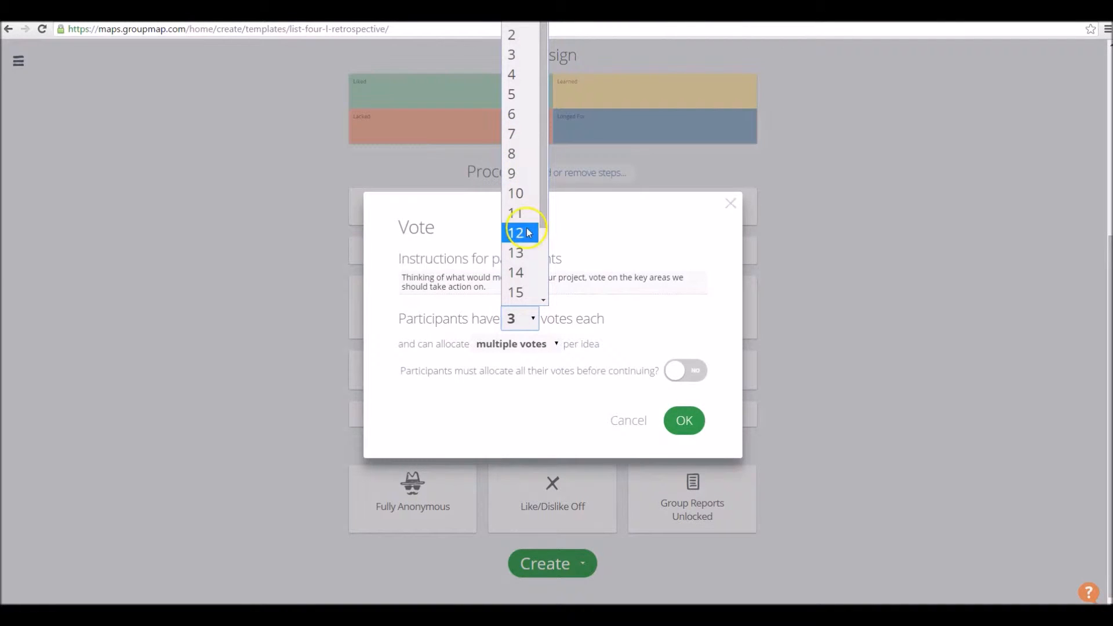
click(278, 364)
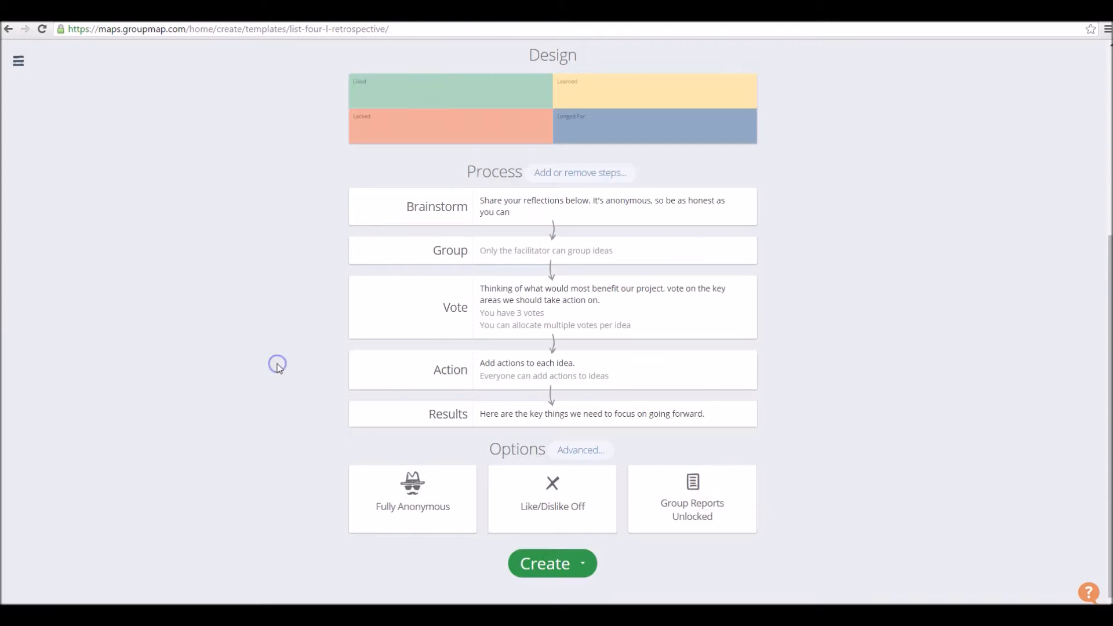
Try the Off setting in the map's anonymity options and close them without saving
click(422, 491)
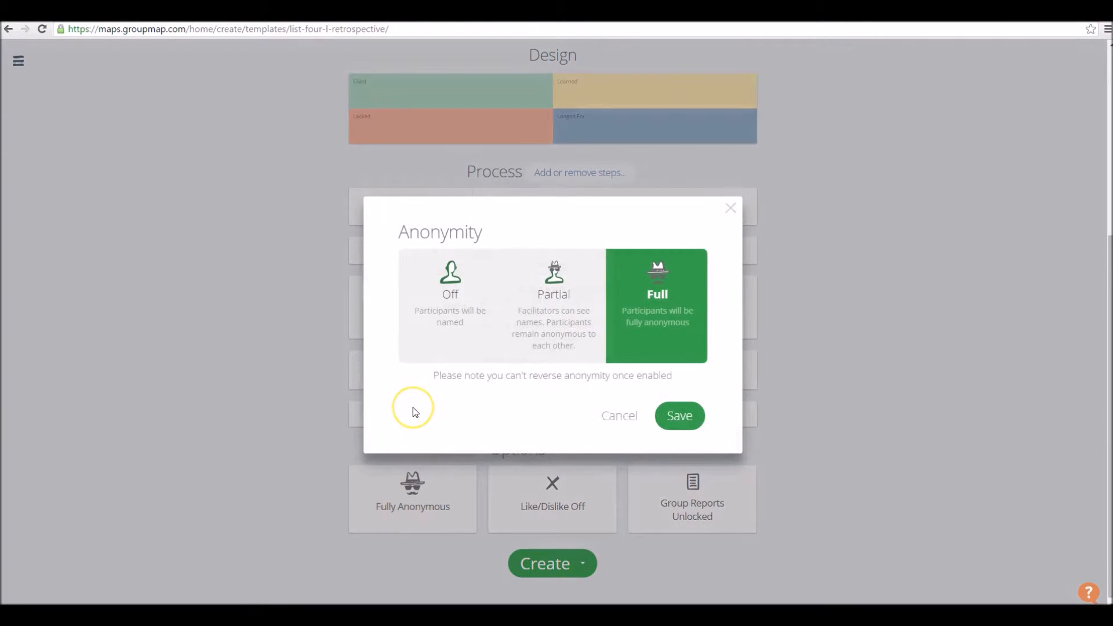
click(455, 335)
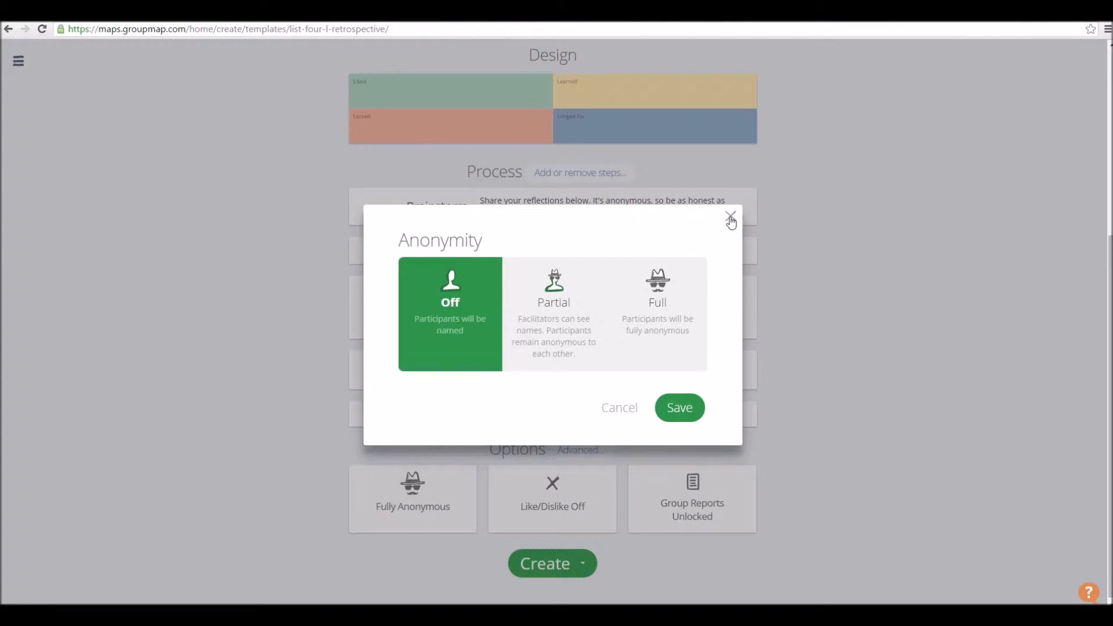
click(141, 407)
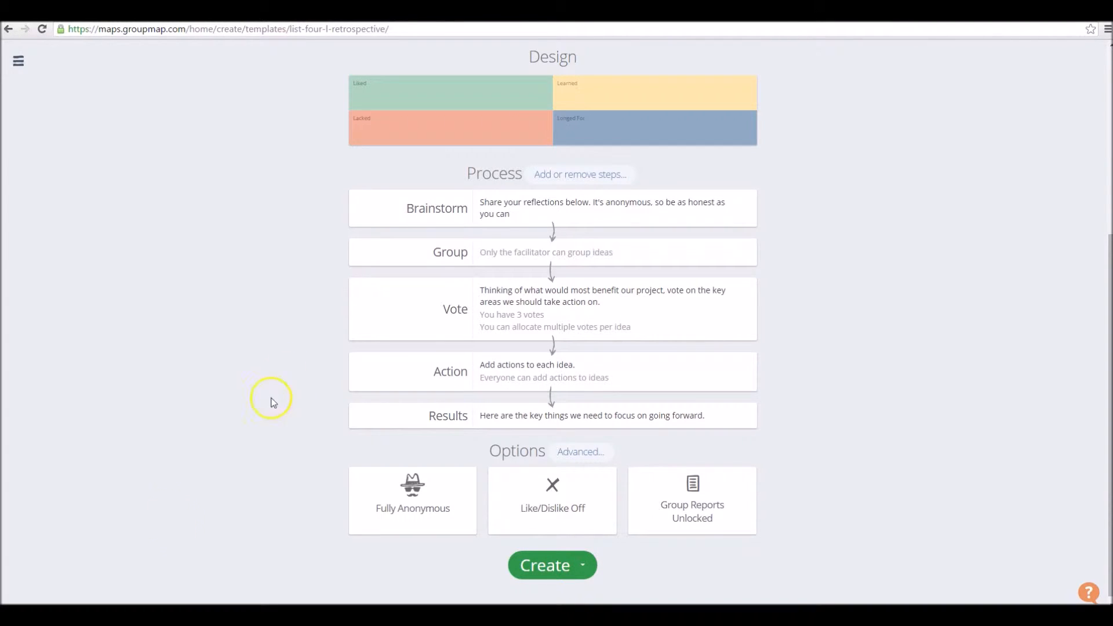
Create the map from the Four-L Retrospective template and dismiss its welcome message
scroll(307, 404, down, 1)
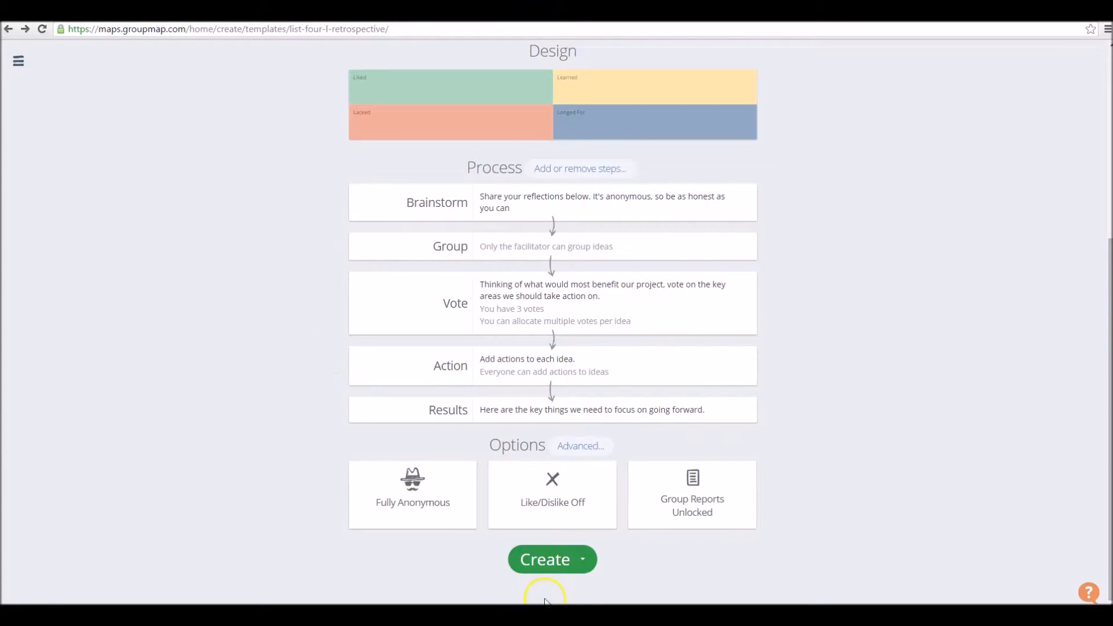
click(550, 560)
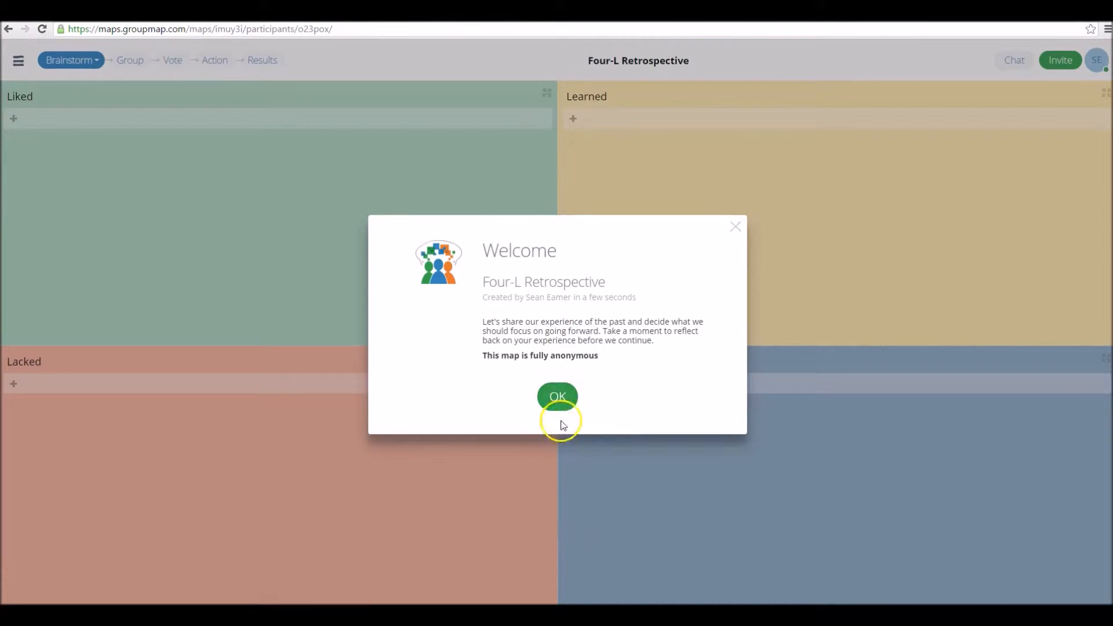
click(550, 405)
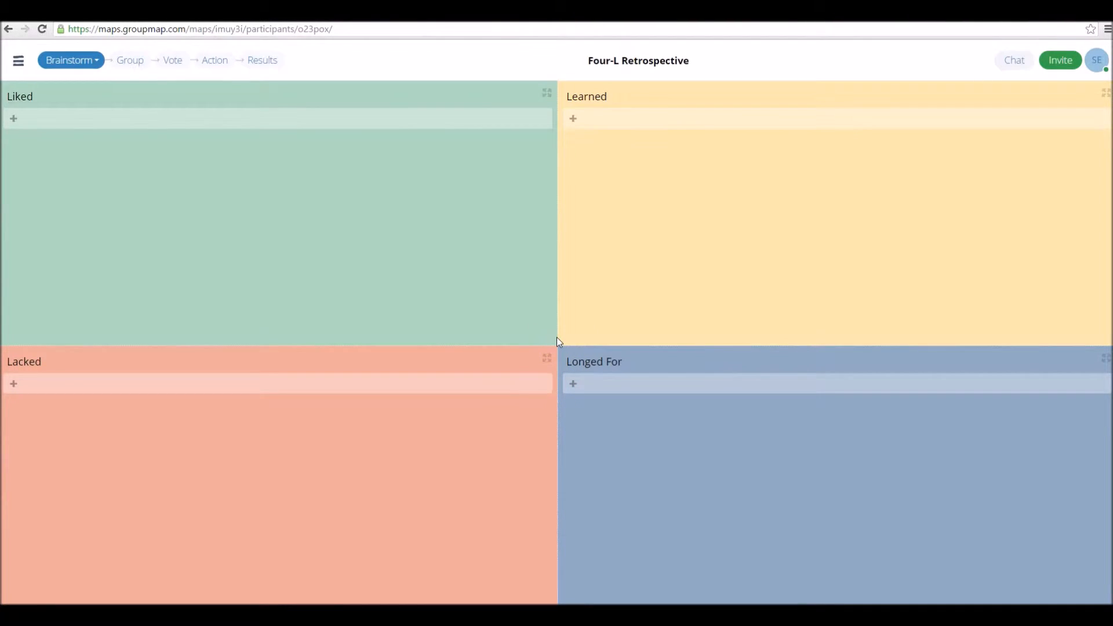
Examine the email, Map ID and link options for inviting participants to the map
click(1065, 61)
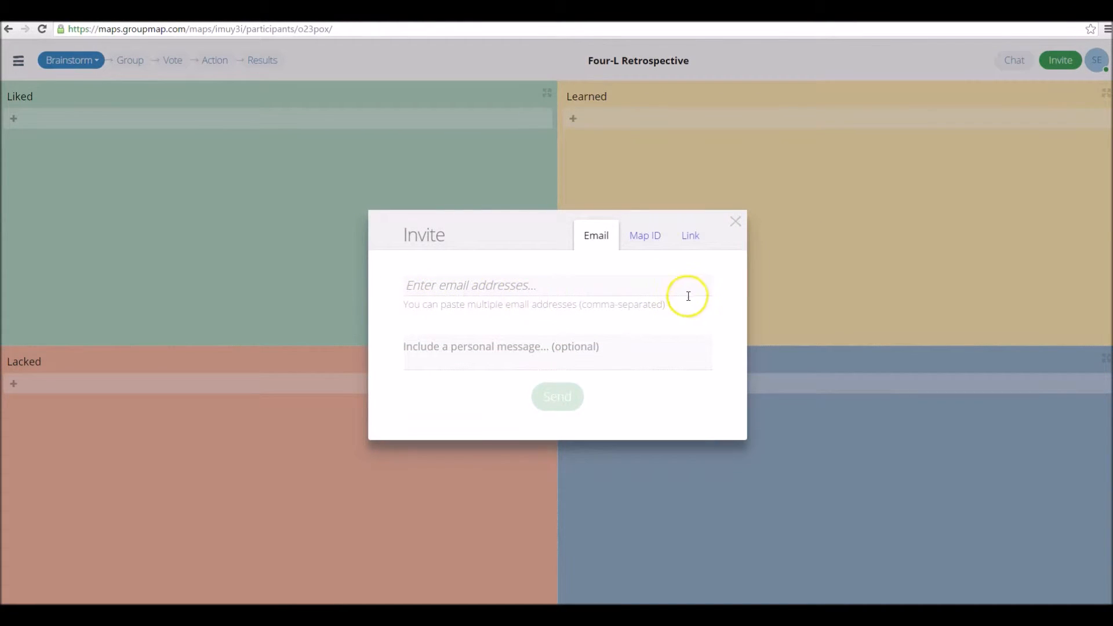
click(642, 242)
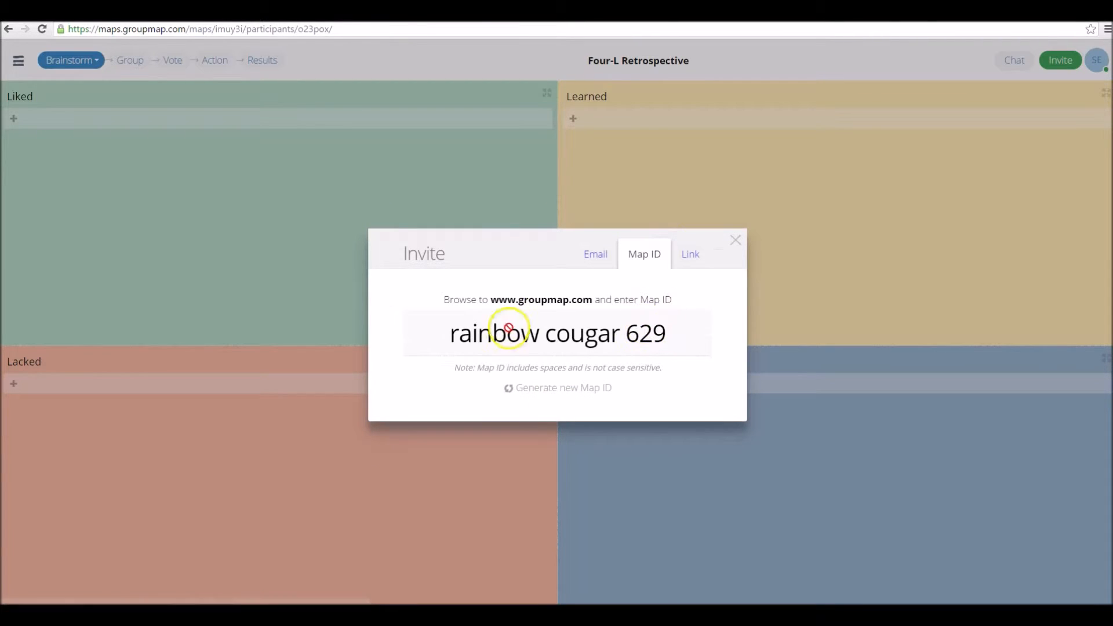
click(691, 253)
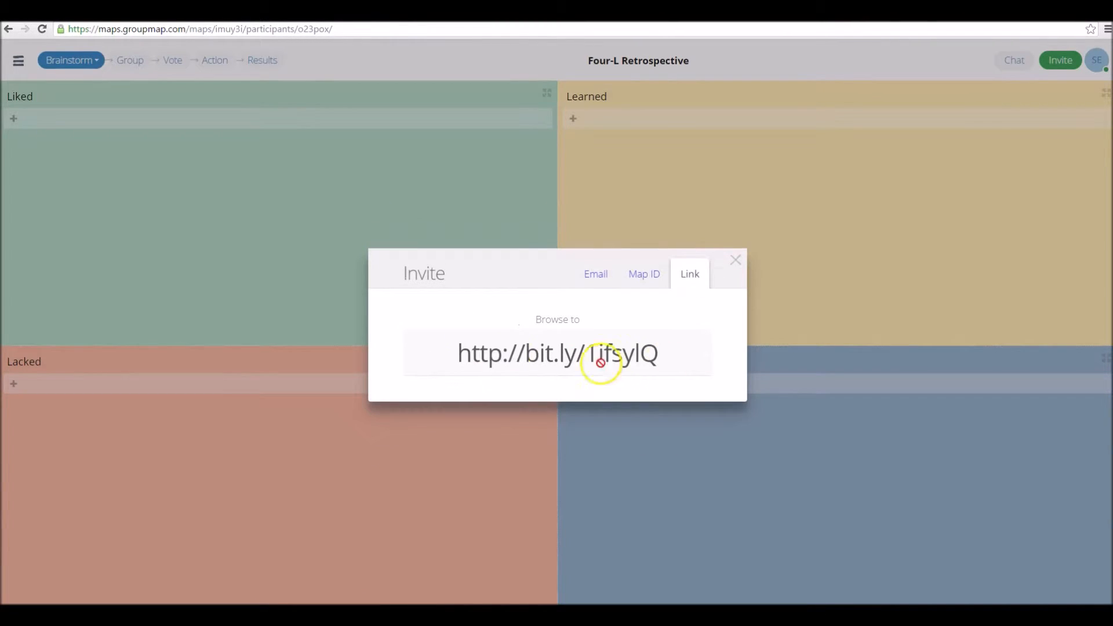
click(735, 262)
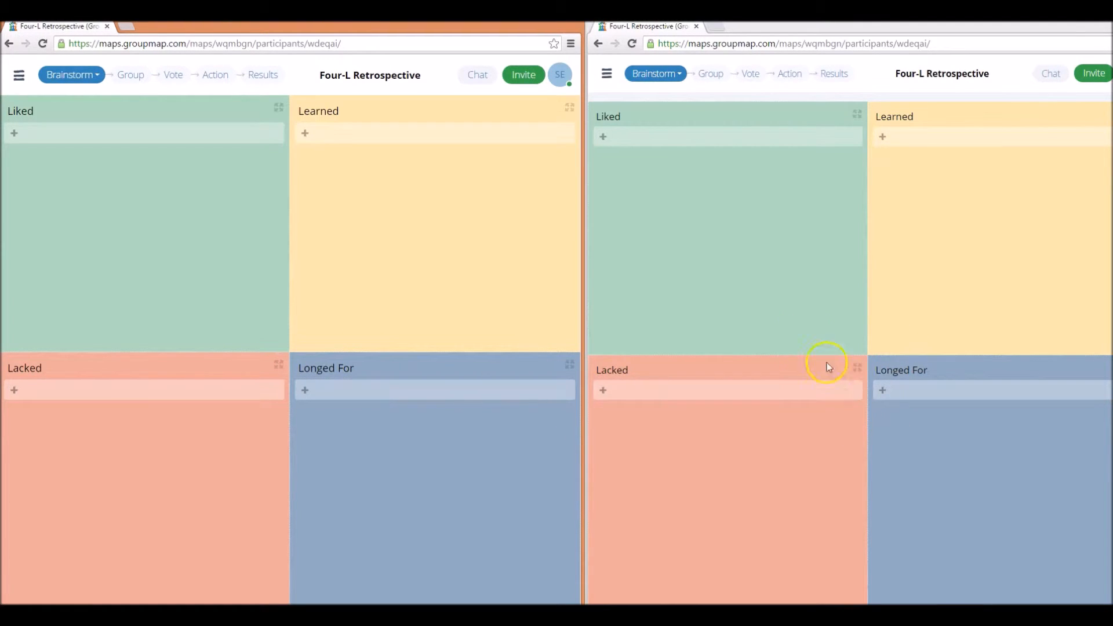
Add the ideas "1" and "2" to the Liked quadrant in the second browser window
click(603, 137)
text(1)
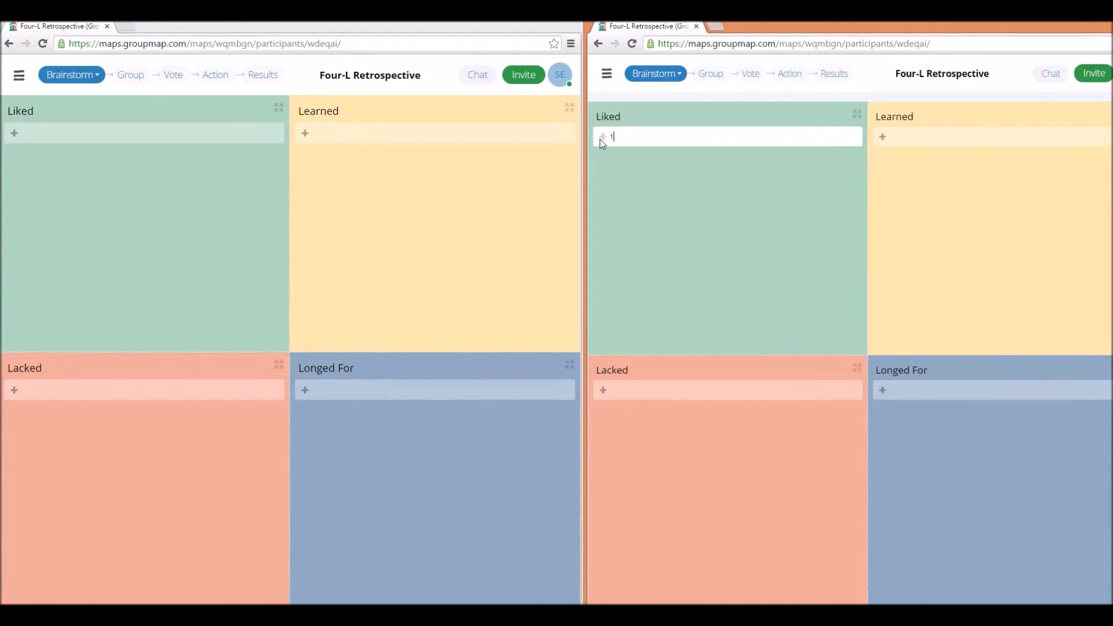
key(Return)
click(600, 140)
text(2)
key(Return)
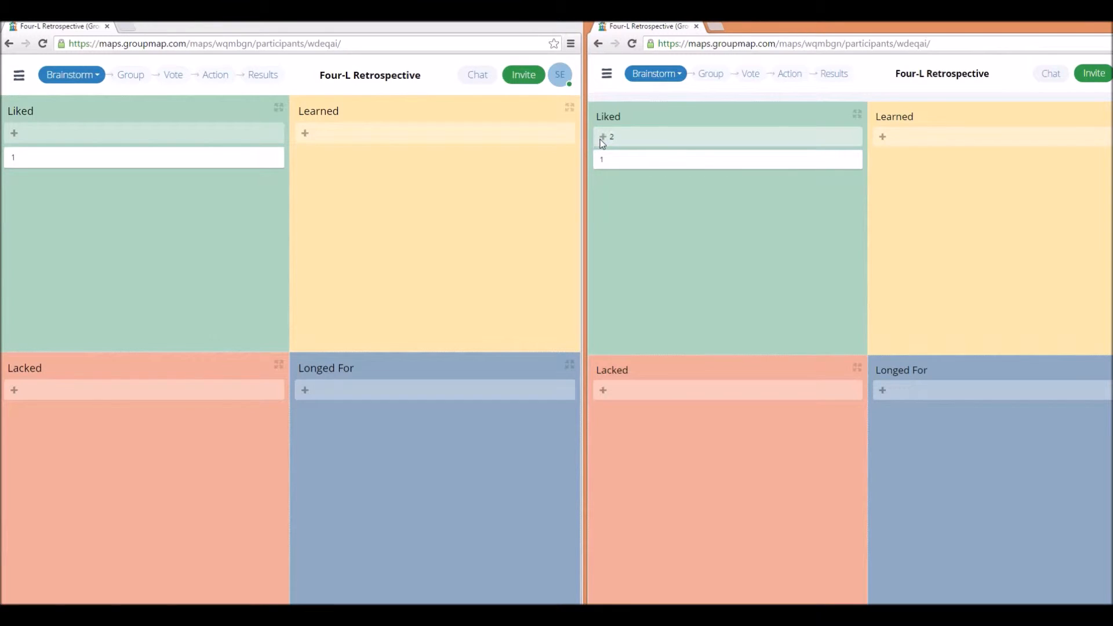
Add the ideas "1" and "2" to the Lacked quadrant
click(606, 390)
text(1)
key(Return)
click(606, 389)
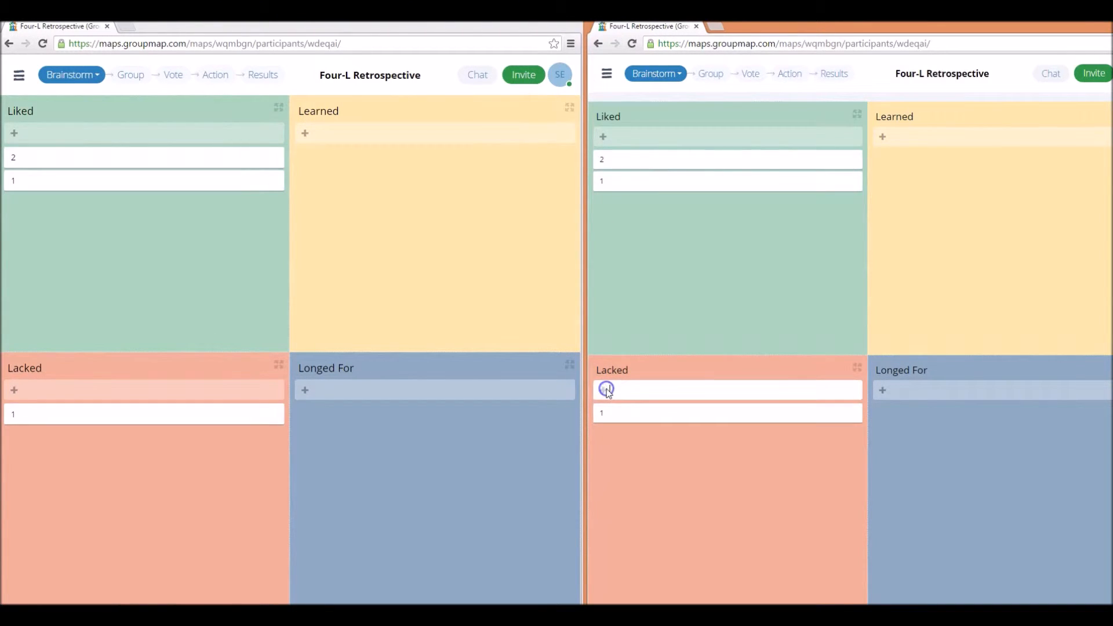
text(2)
key(Return)
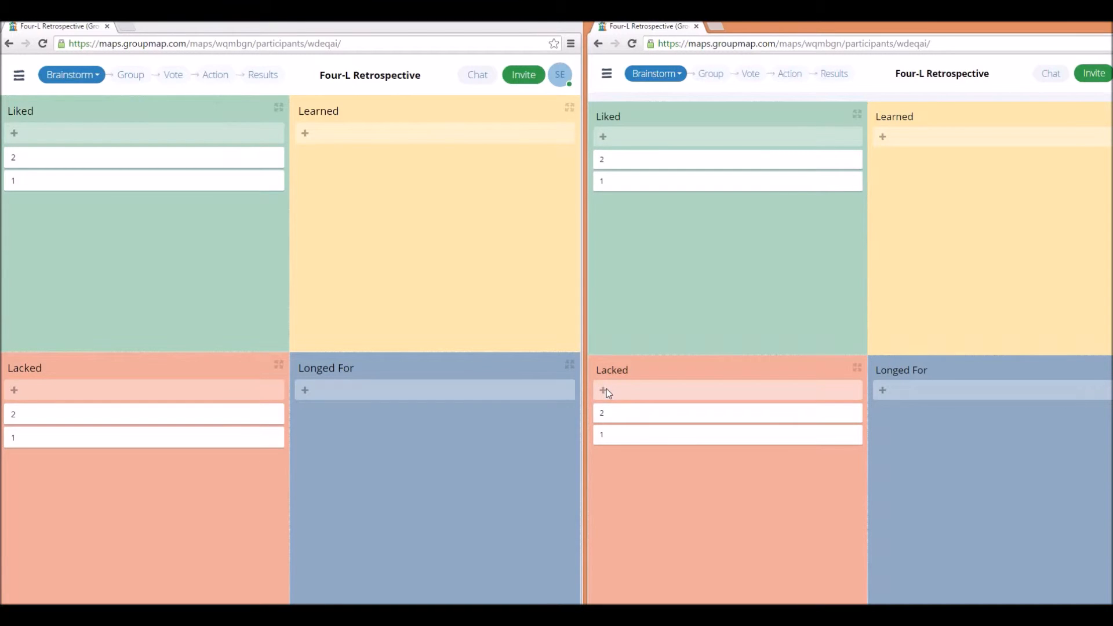
Inspect the description field and image choices for idea 2 under Liked, and close it without changes
click(775, 159)
click(783, 292)
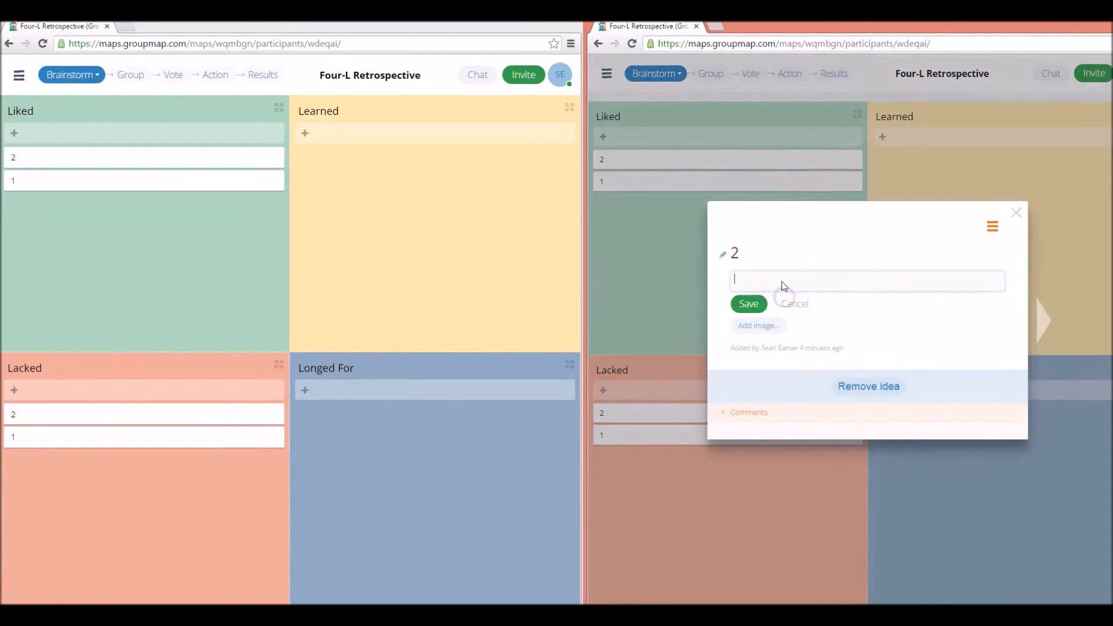
click(777, 327)
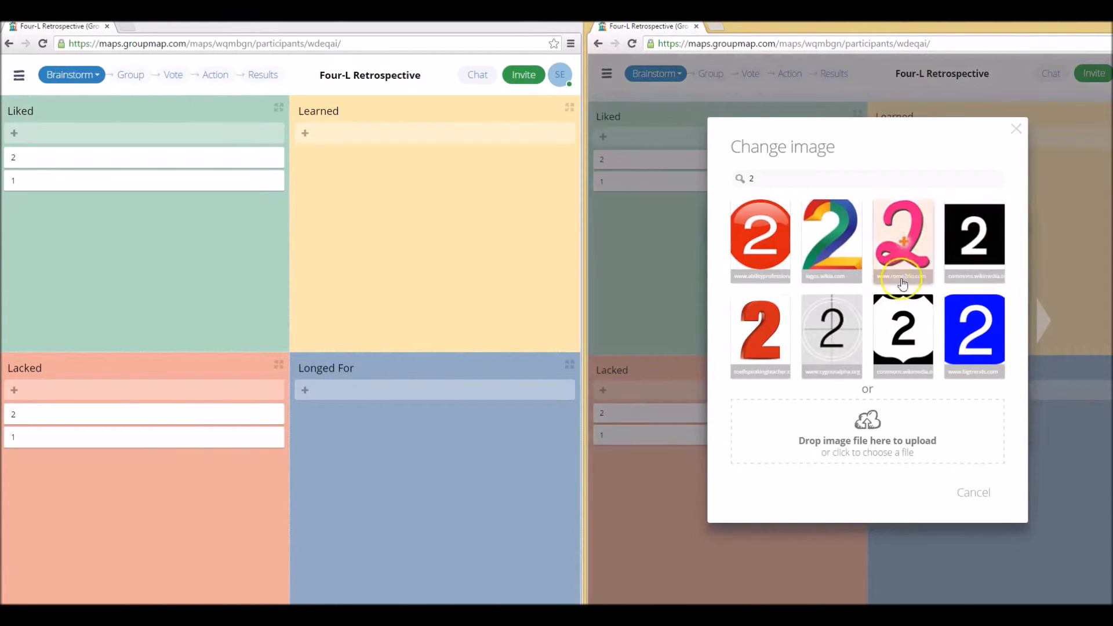
click(1042, 134)
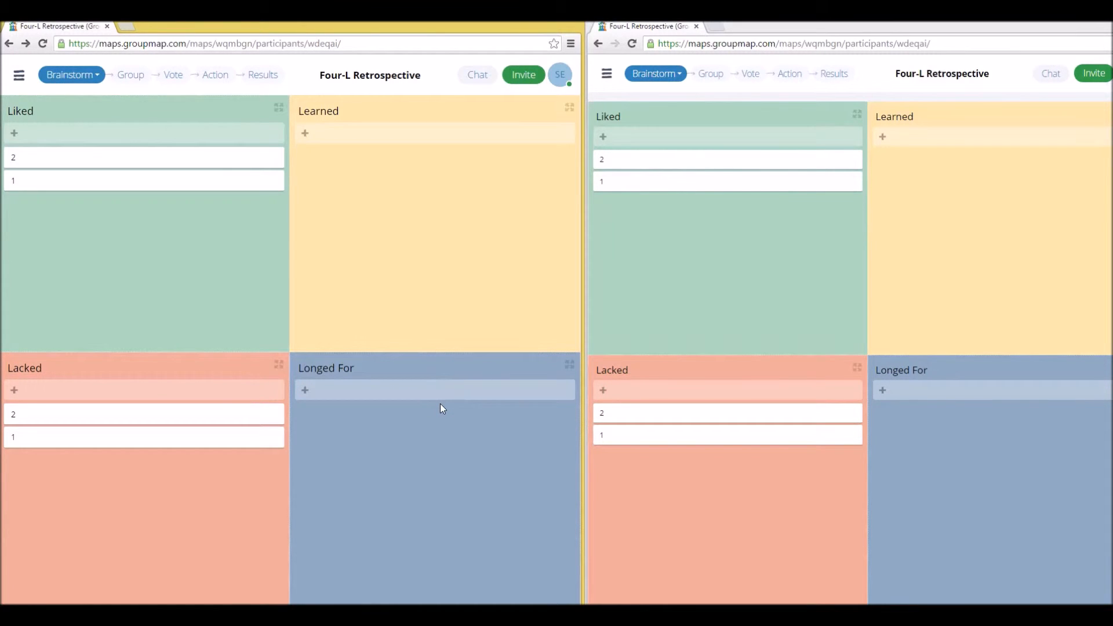
Open the map's customization page in the facilitator window and review its process steps and options
click(19, 77)
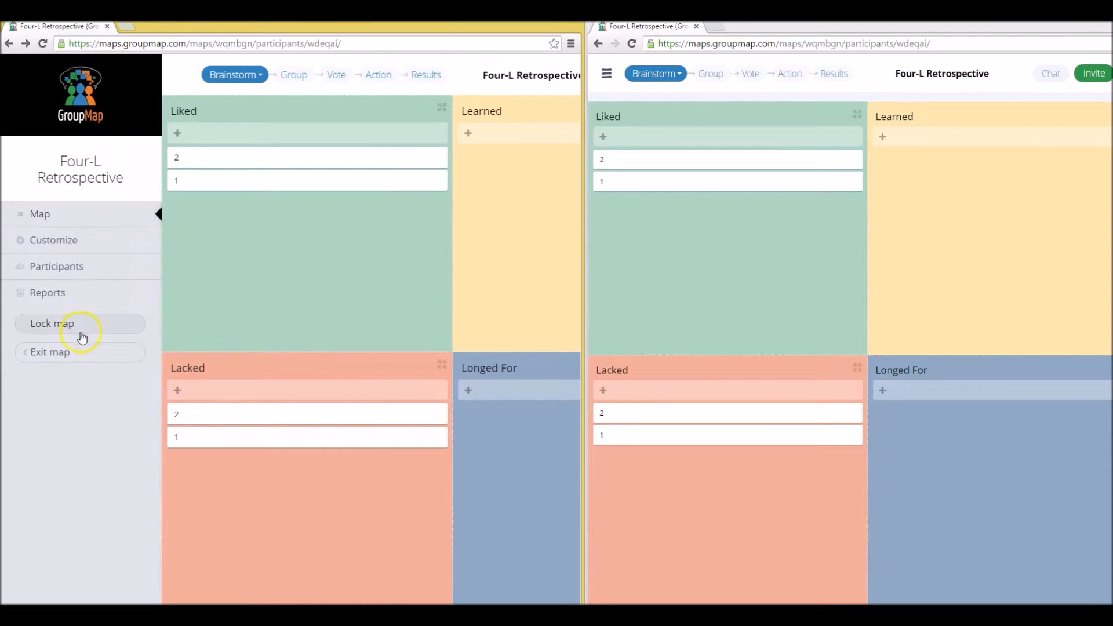
click(83, 246)
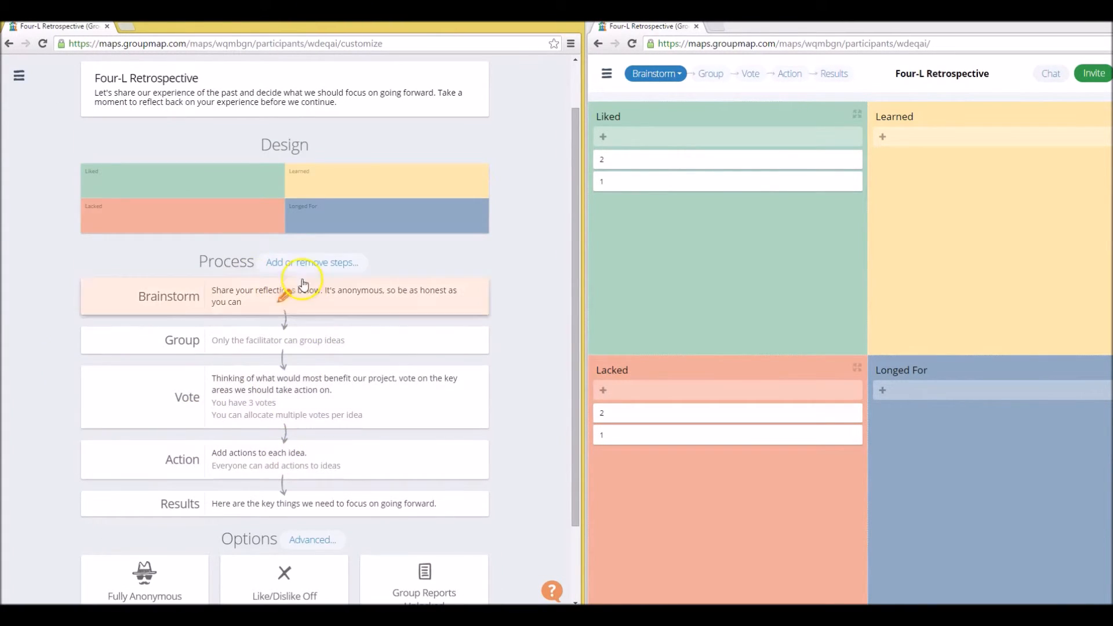
scroll(34, 350, down, 2)
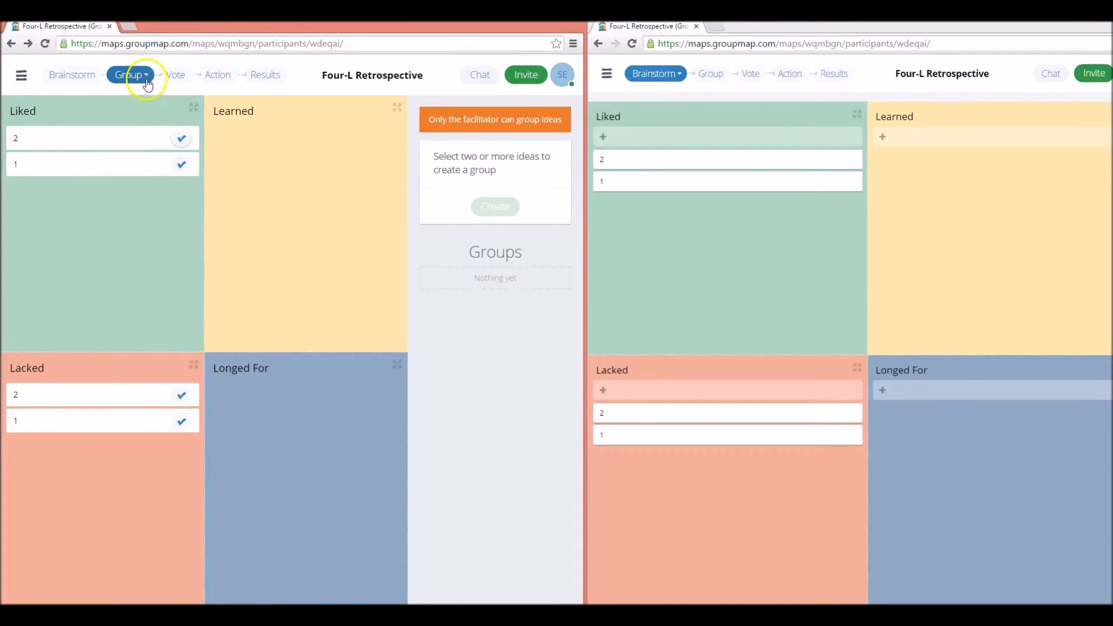
Group the two Liked ideas under the title "1" in the Group stage, and remove idea 2 from that group
click(181, 164)
click(180, 138)
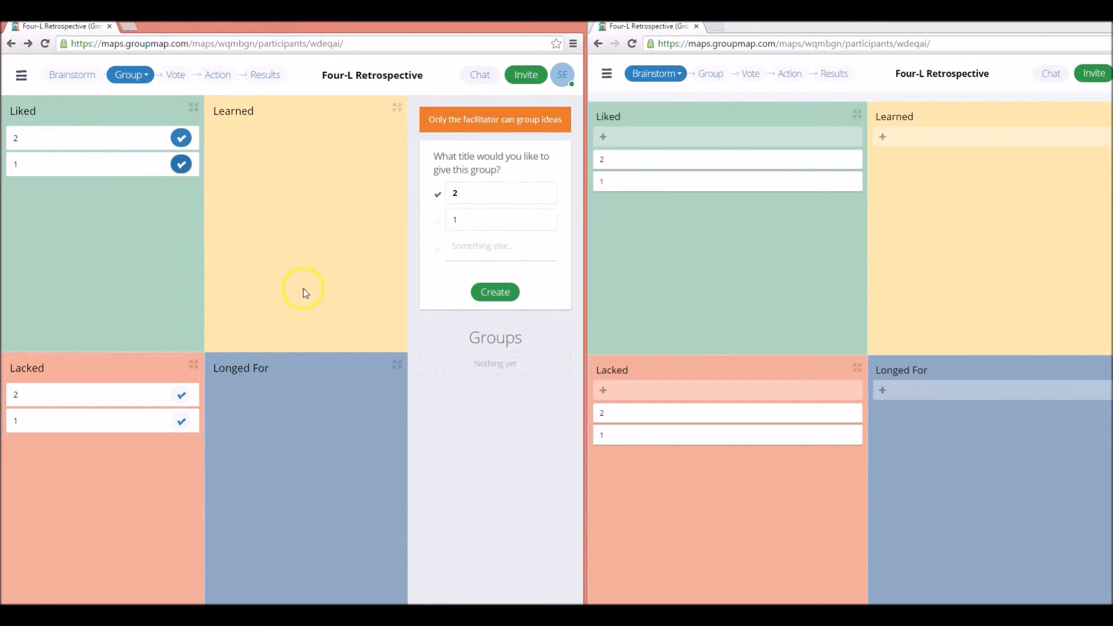
click(457, 224)
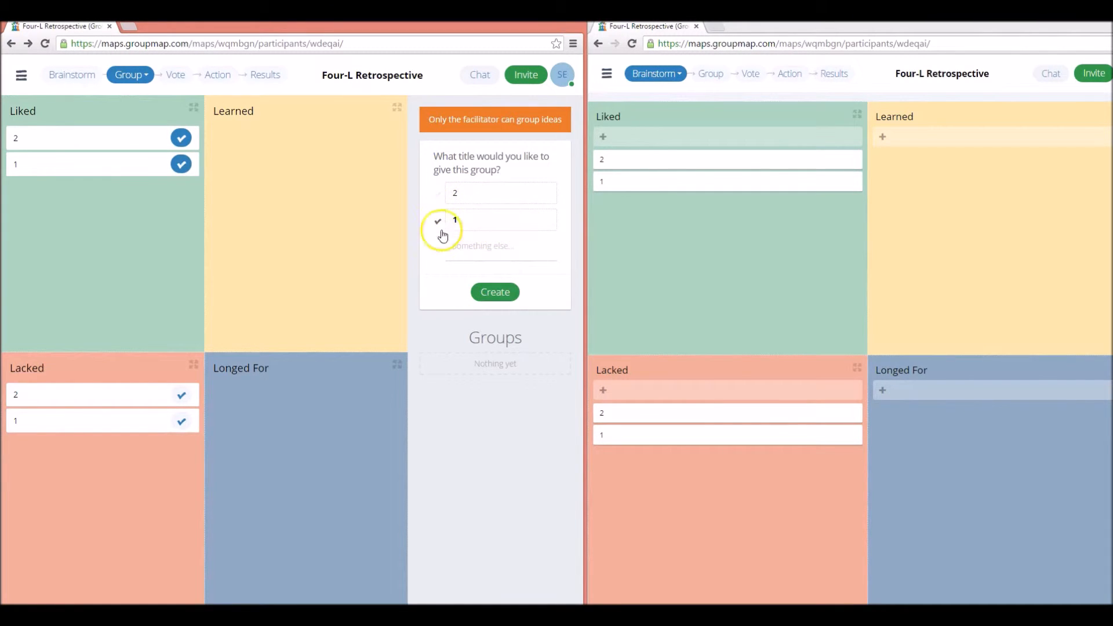
click(492, 292)
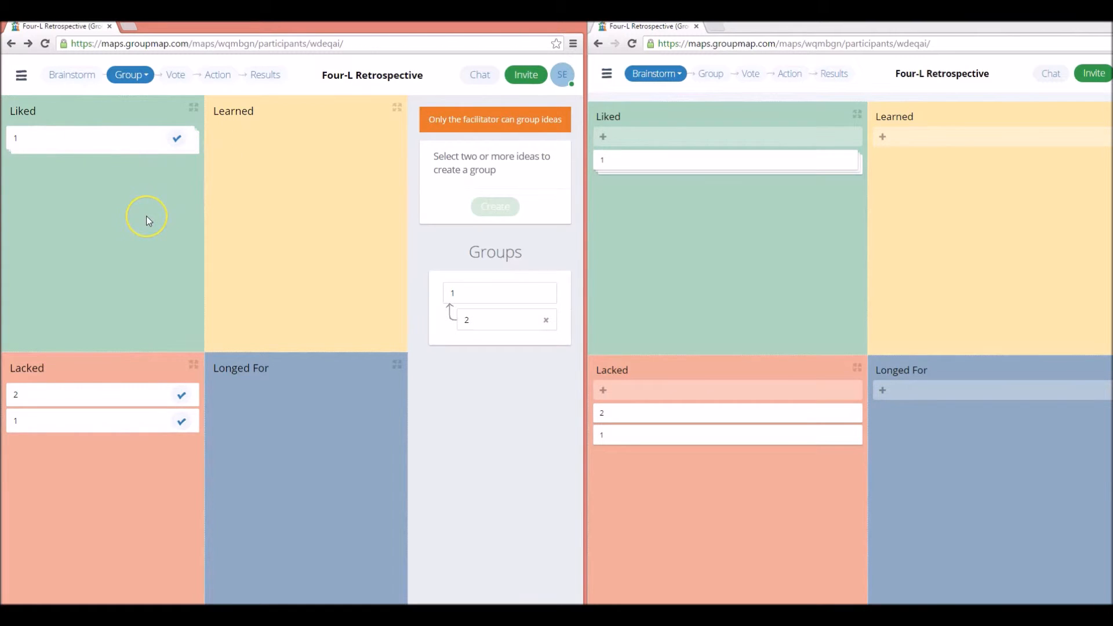
click(545, 320)
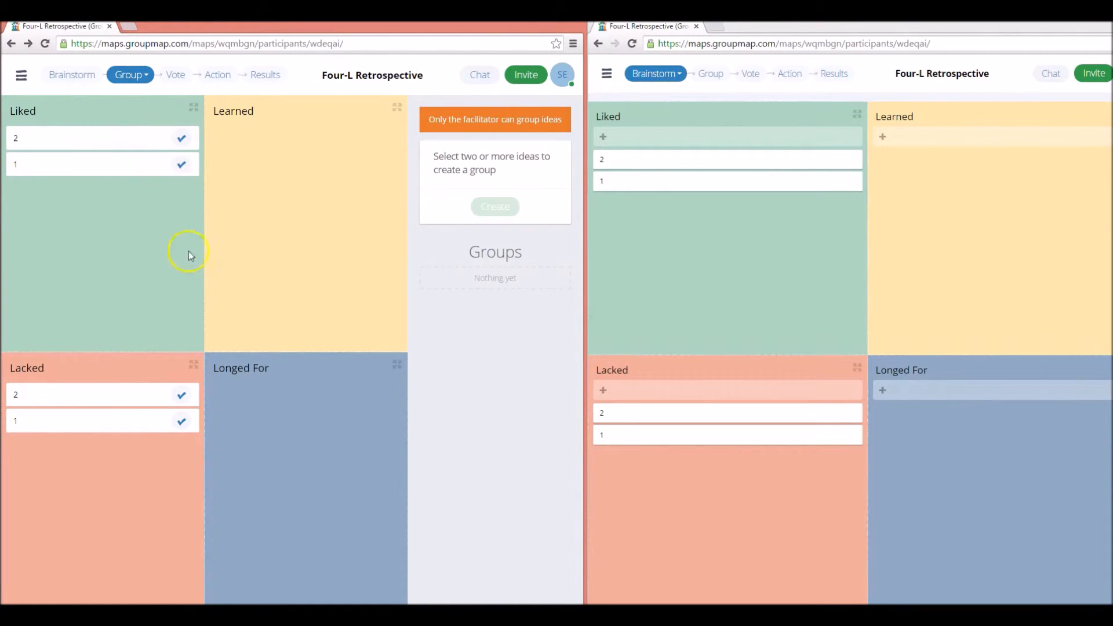
Move the map to the Vote stage and, as participant, cast two votes for idea 2 under Liked and one for idea 2 under Lacked
click(175, 74)
click(695, 275)
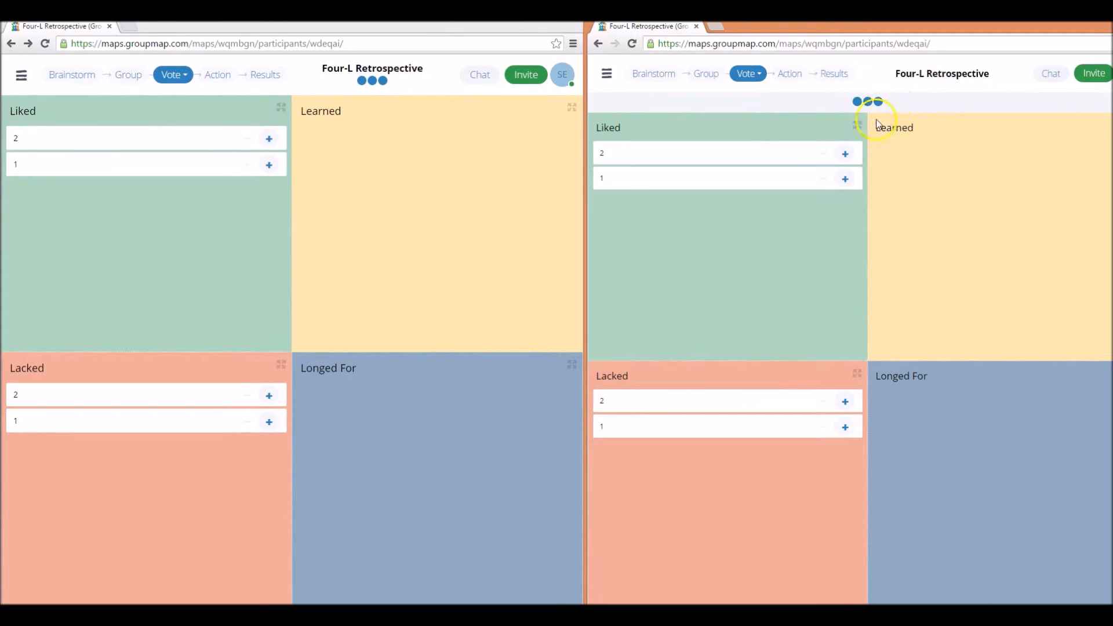
click(846, 154)
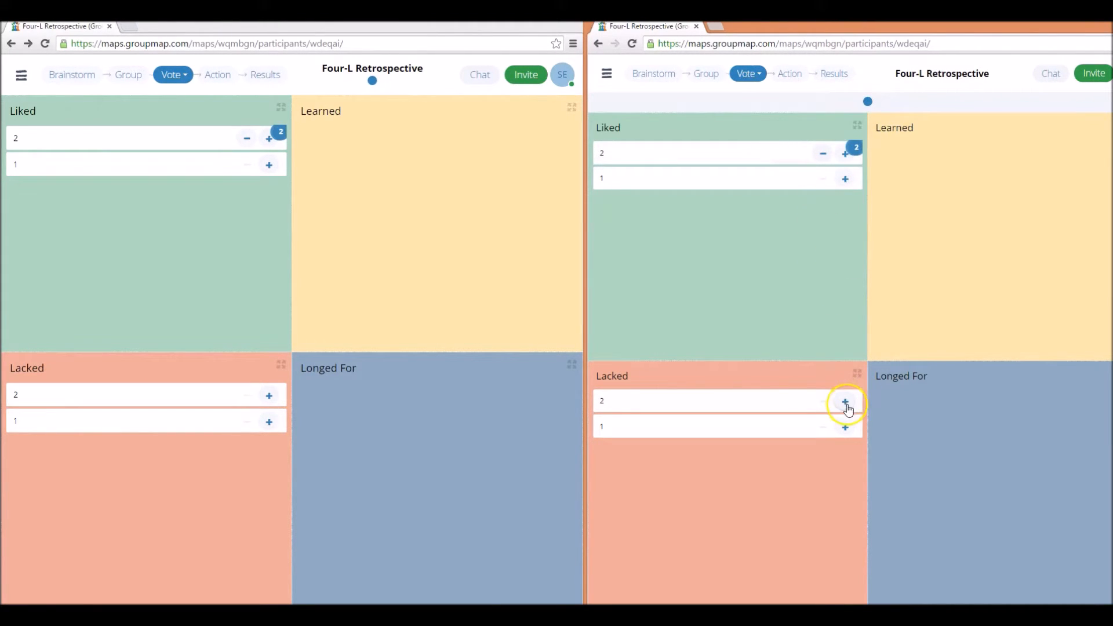
click(845, 402)
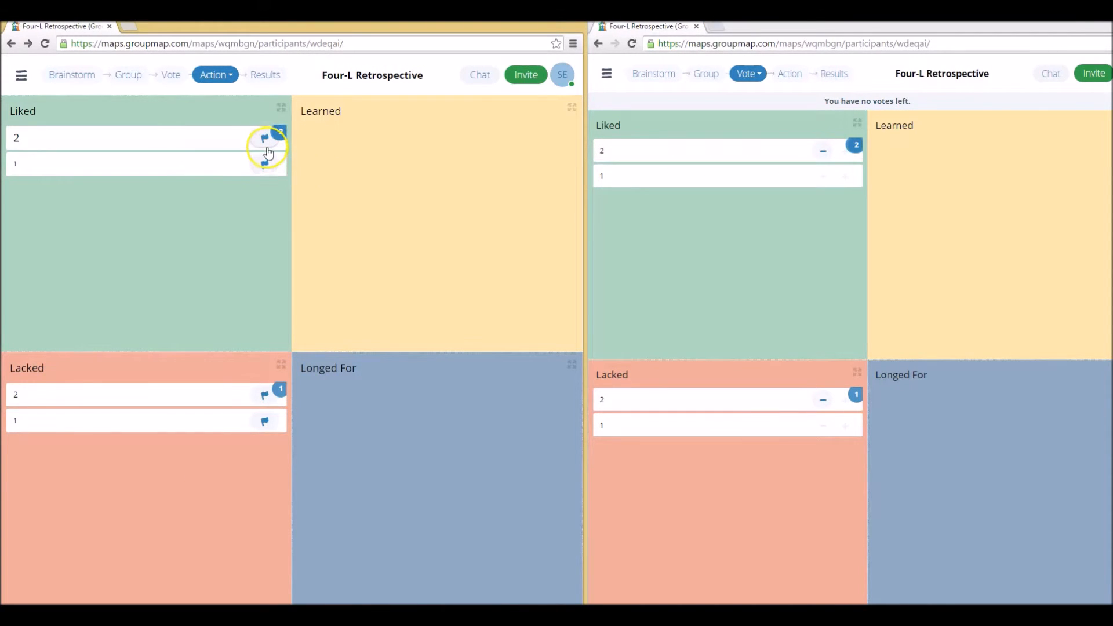
Add the action "this" to idea 2 under Liked, with the responsible person's name and the due date 30 October 2015
click(265, 139)
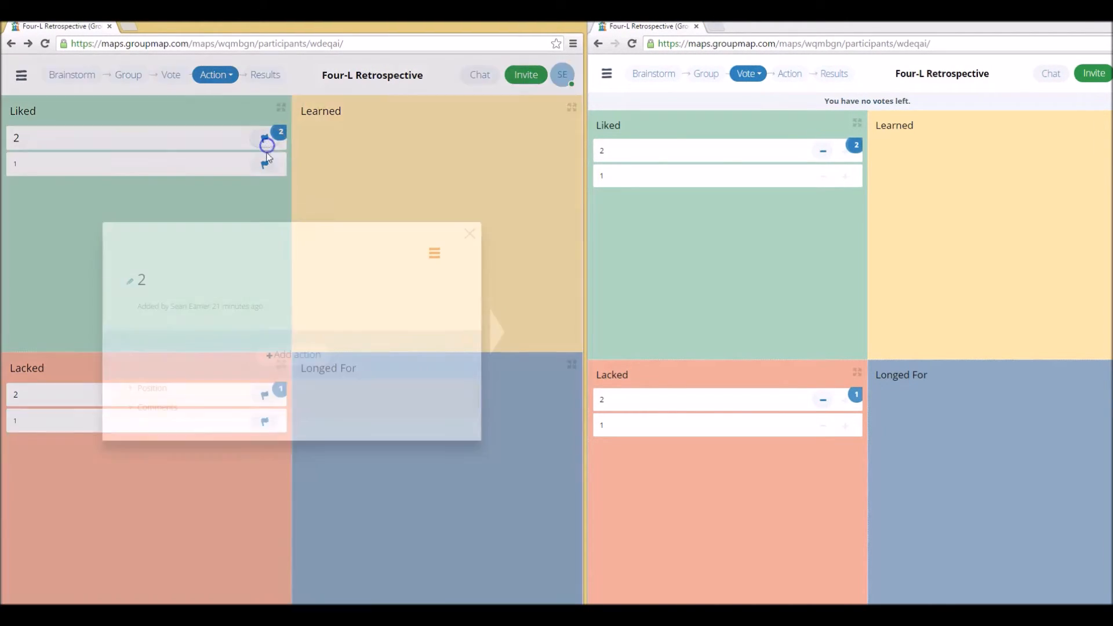
click(218, 321)
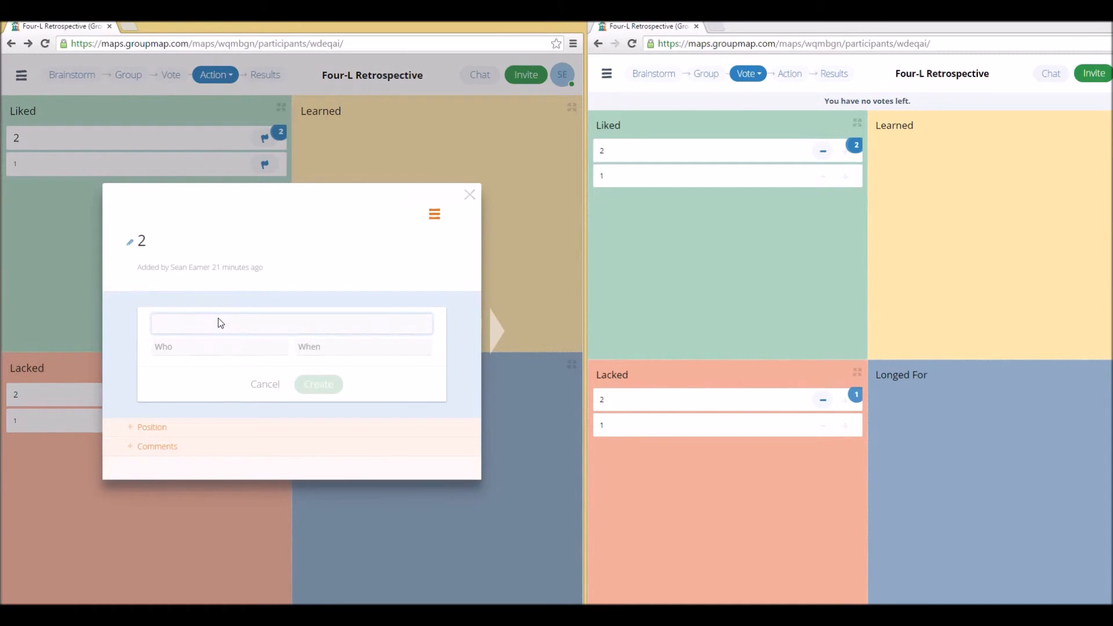
text(this)
click(209, 341)
text(dave)
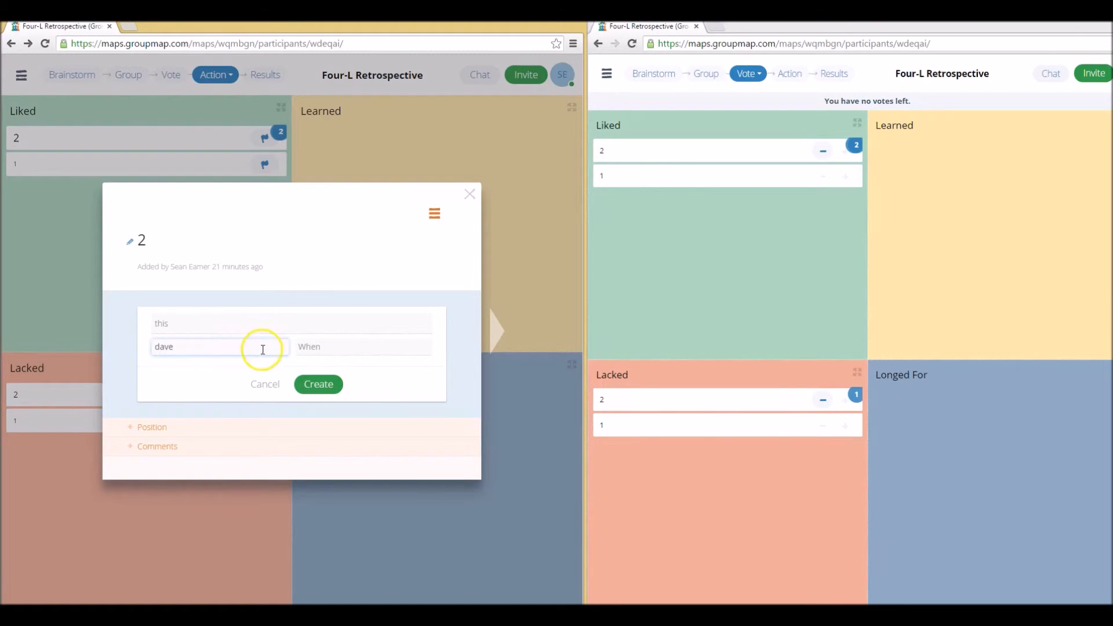
click(323, 346)
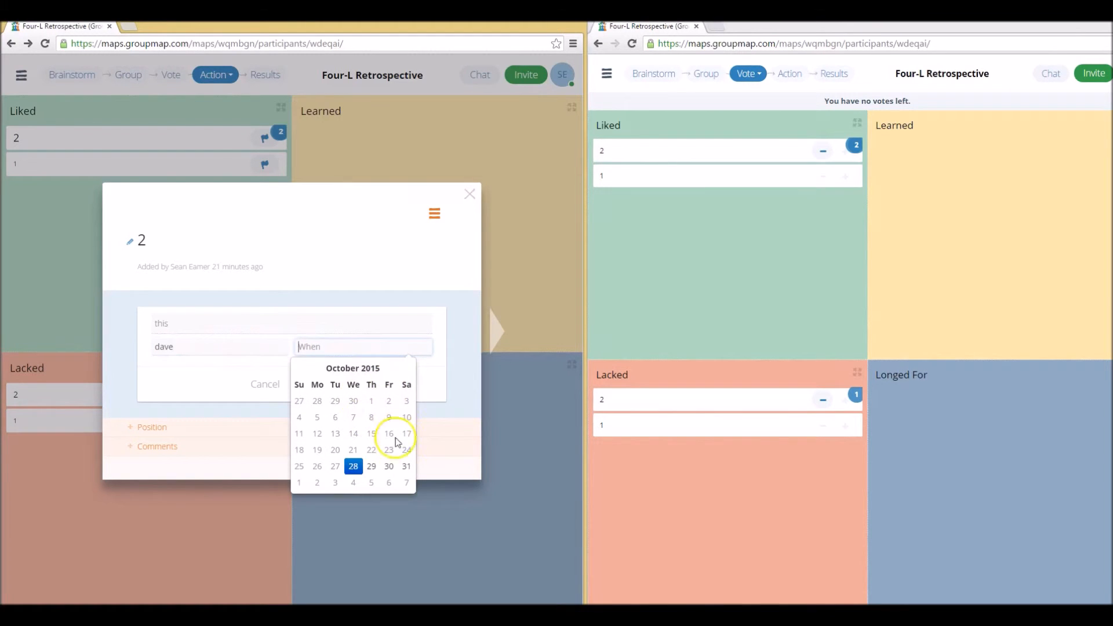
click(389, 471)
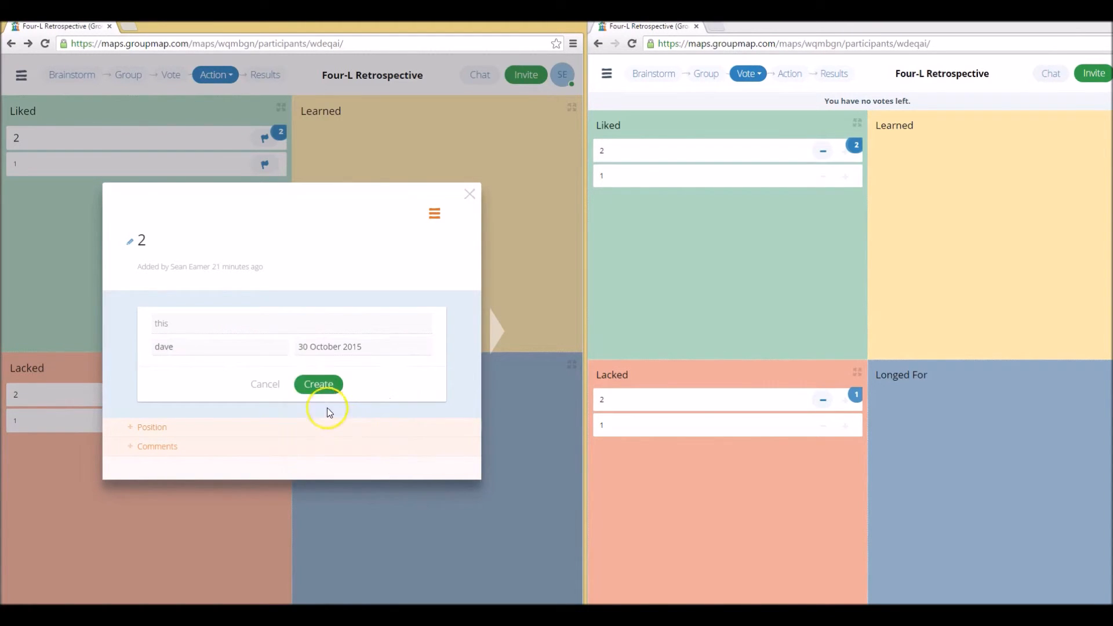
click(318, 387)
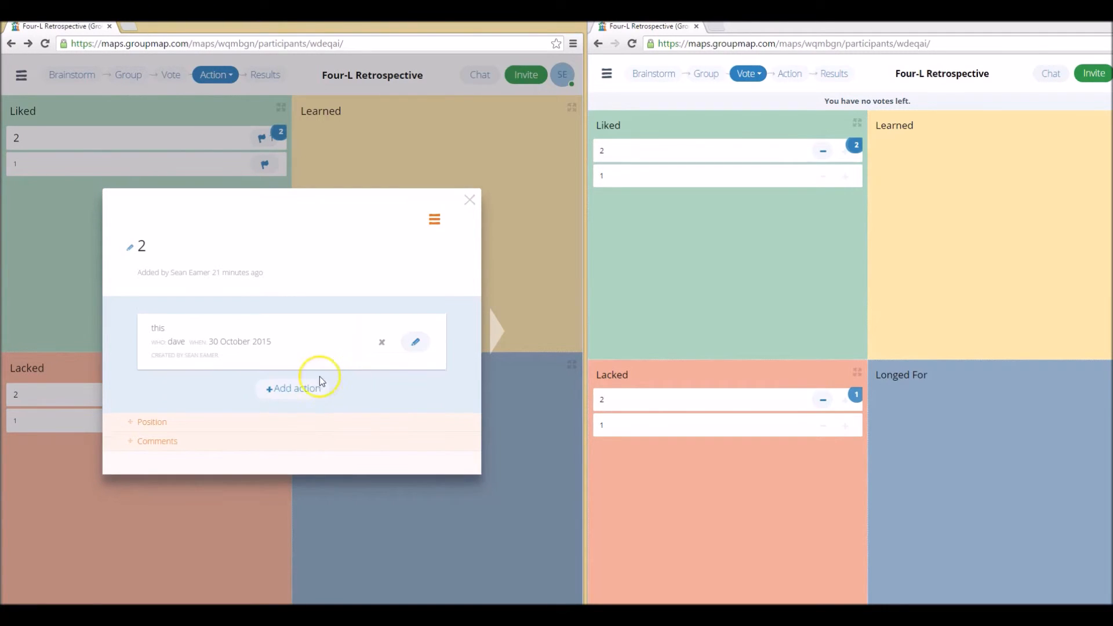
click(469, 200)
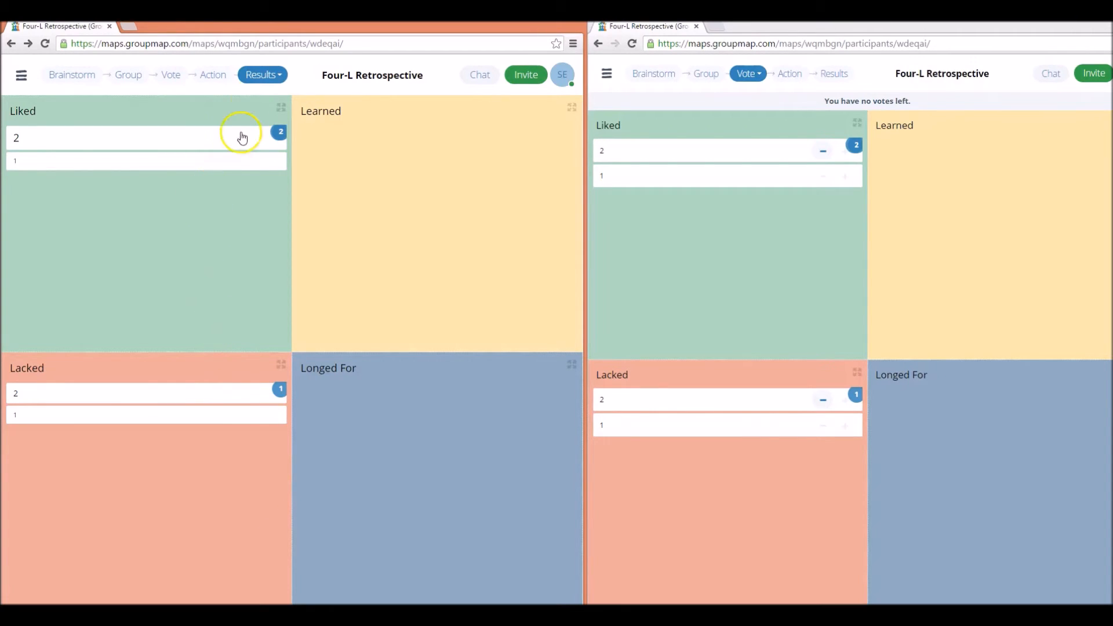
Inspect the Results stage's participant permissions and its choices for sorting and sizing ideas, and close the options
click(266, 78)
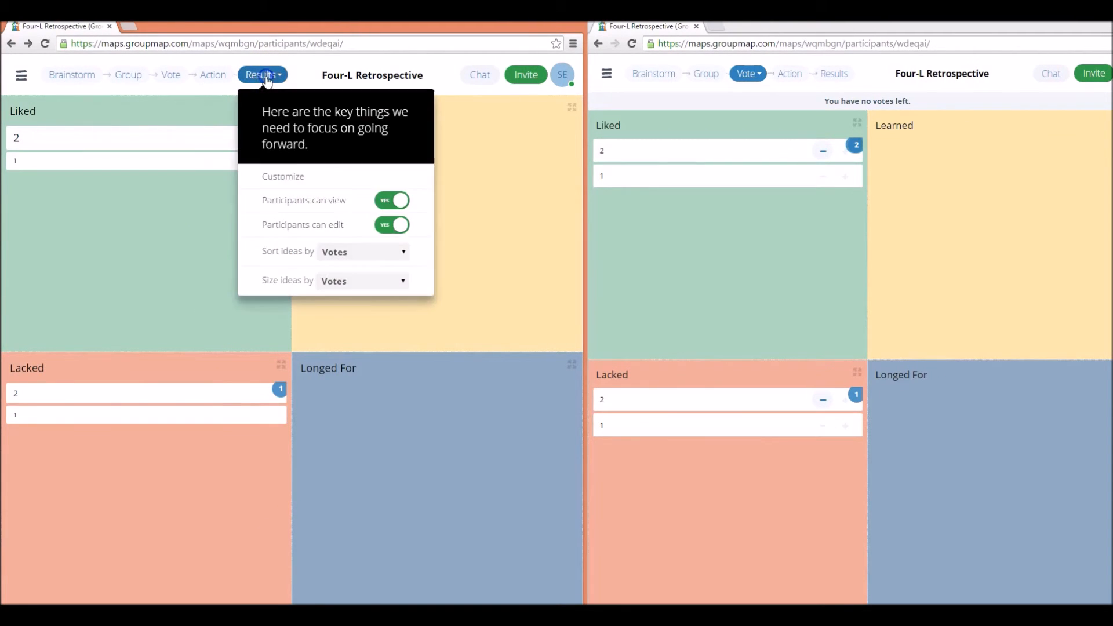
click(348, 254)
click(348, 291)
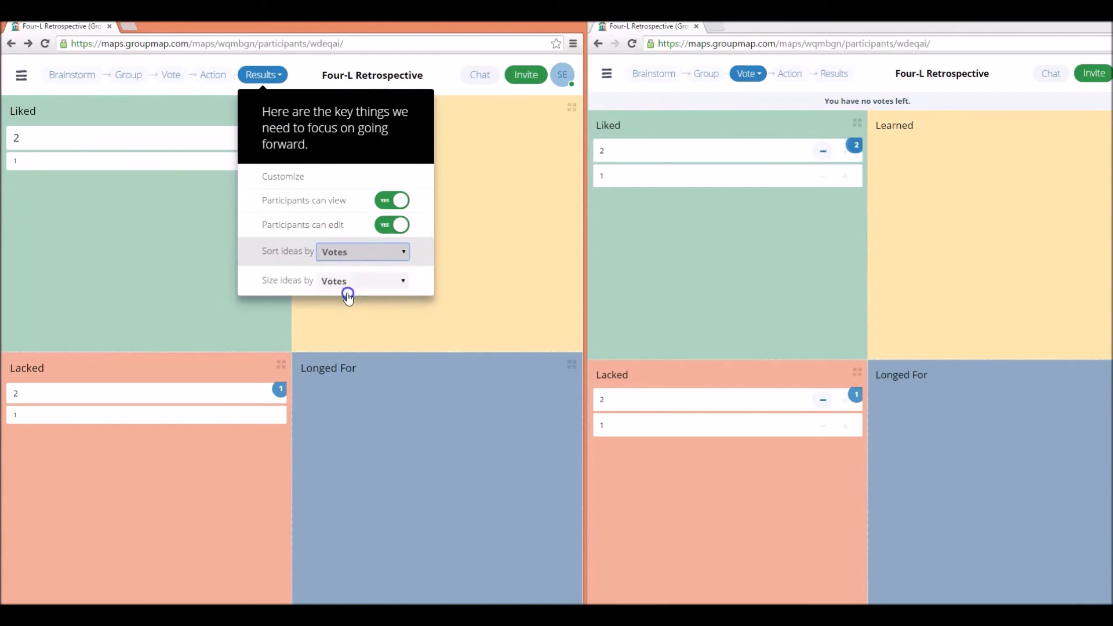
click(704, 197)
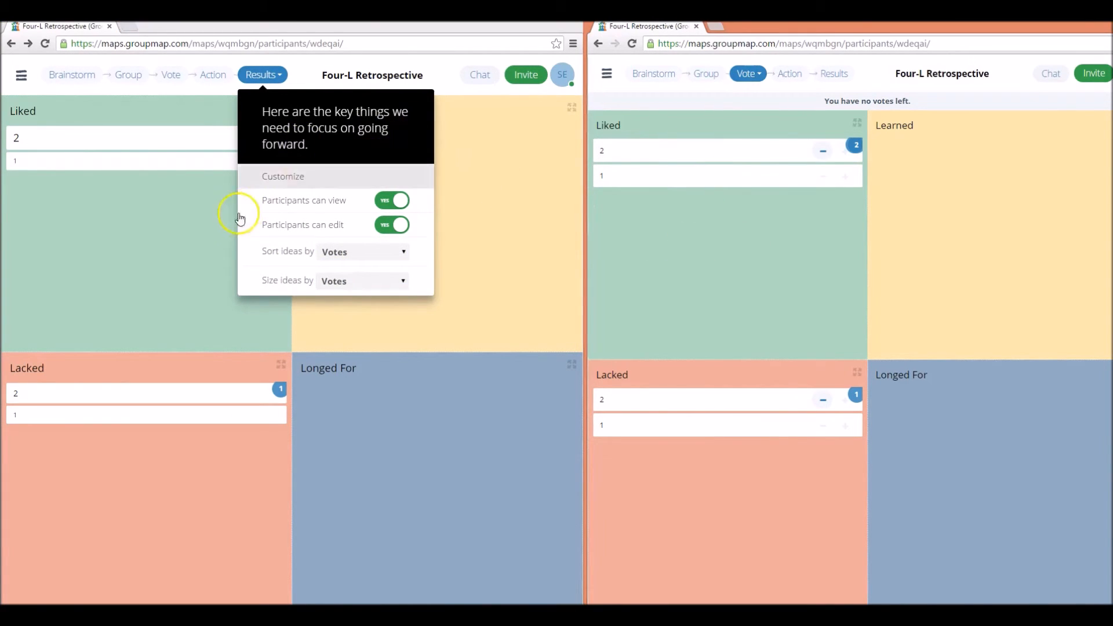
click(220, 234)
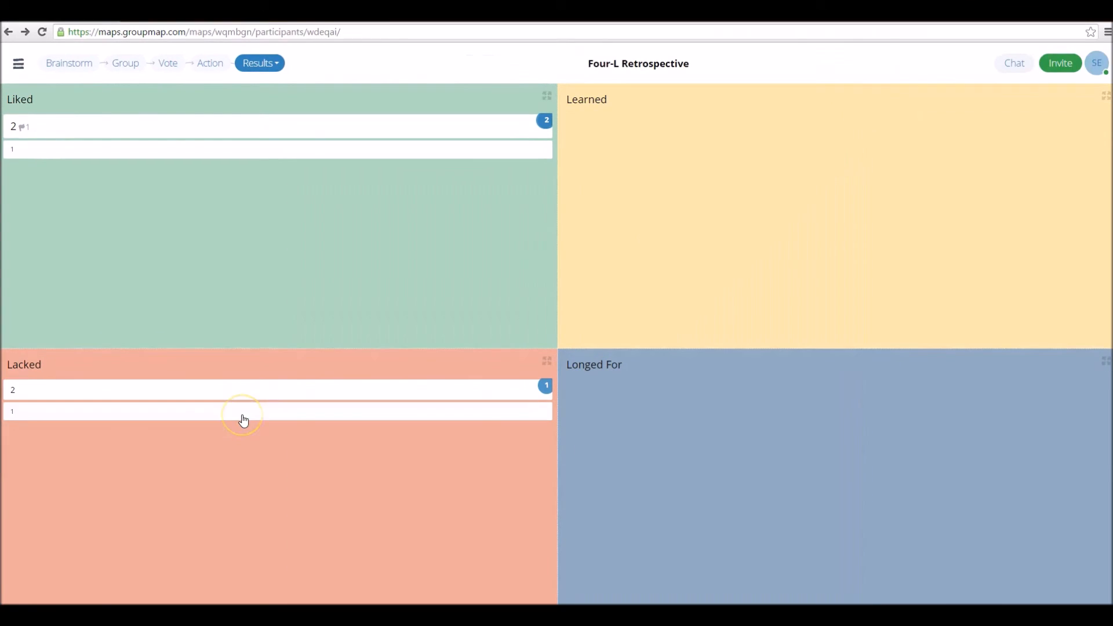
Open the map's reports, review the Ideas, Brainstorm, Group and Vote reports, and return to the Map report
click(308, 387)
click(18, 65)
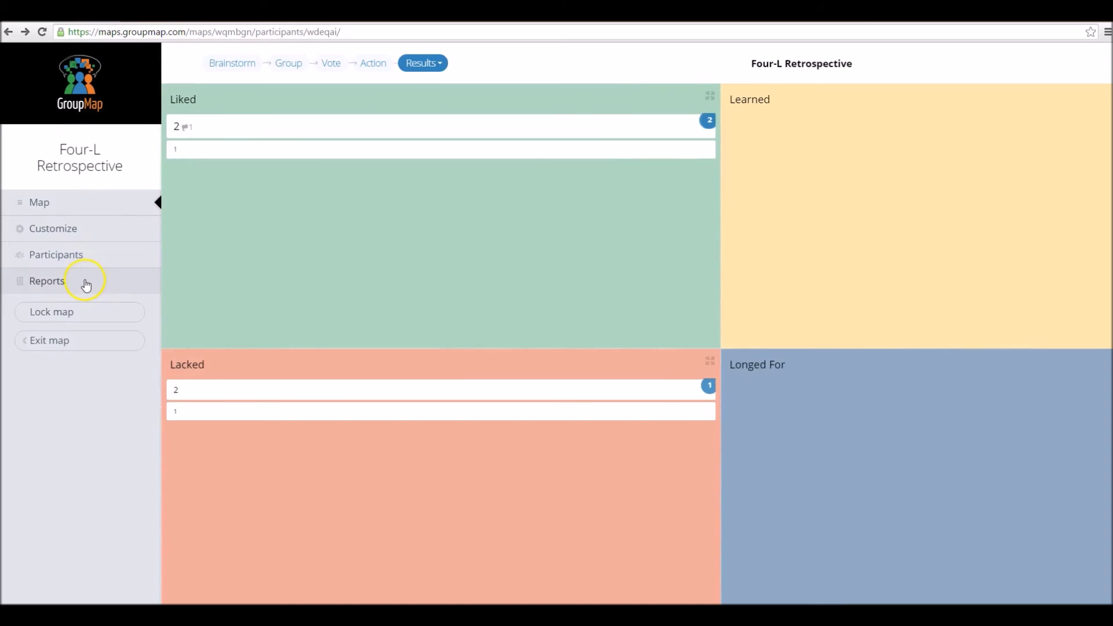
click(85, 285)
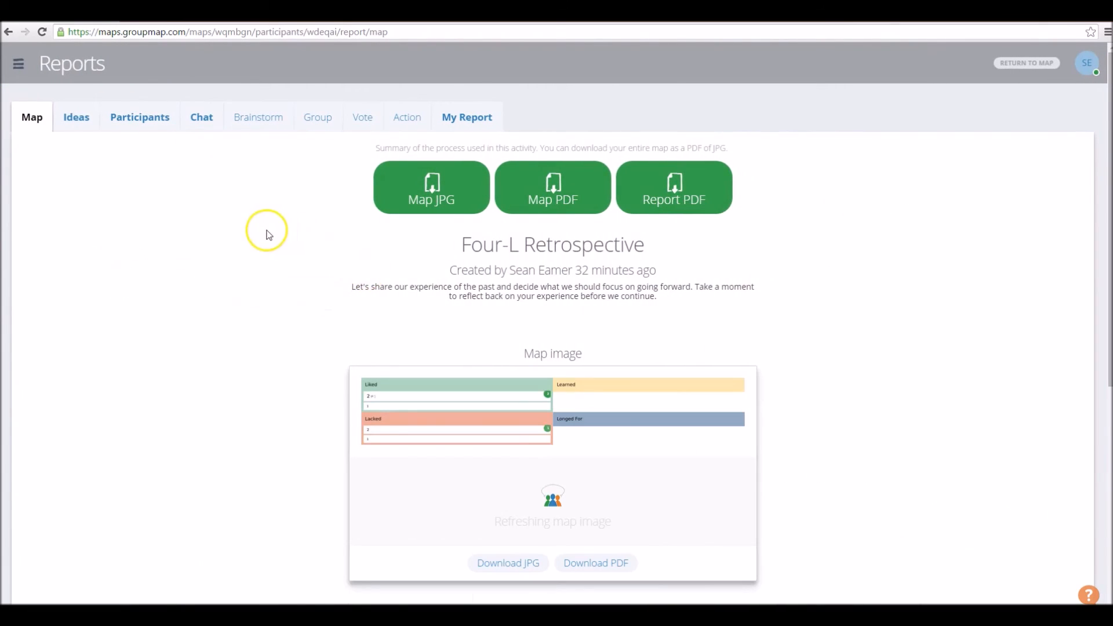
click(78, 120)
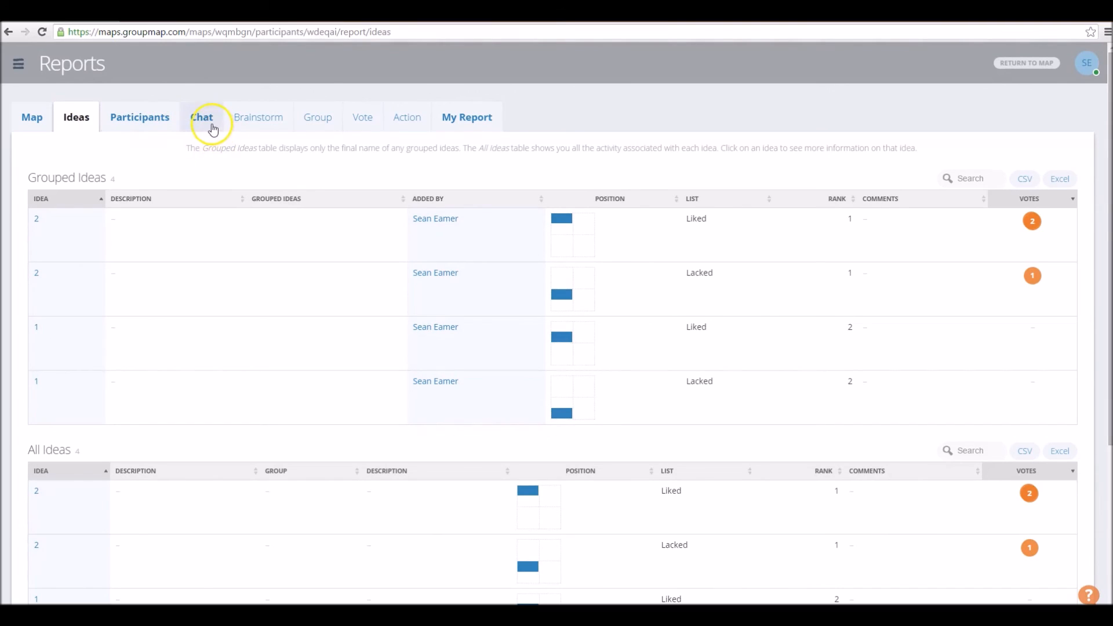
click(253, 124)
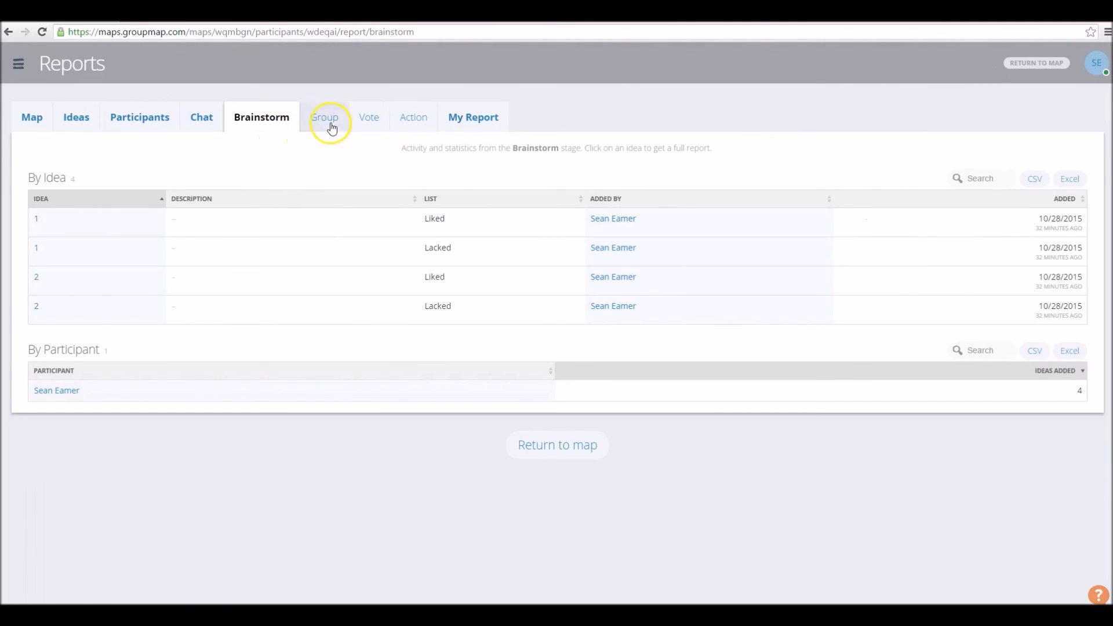
click(331, 127)
click(366, 128)
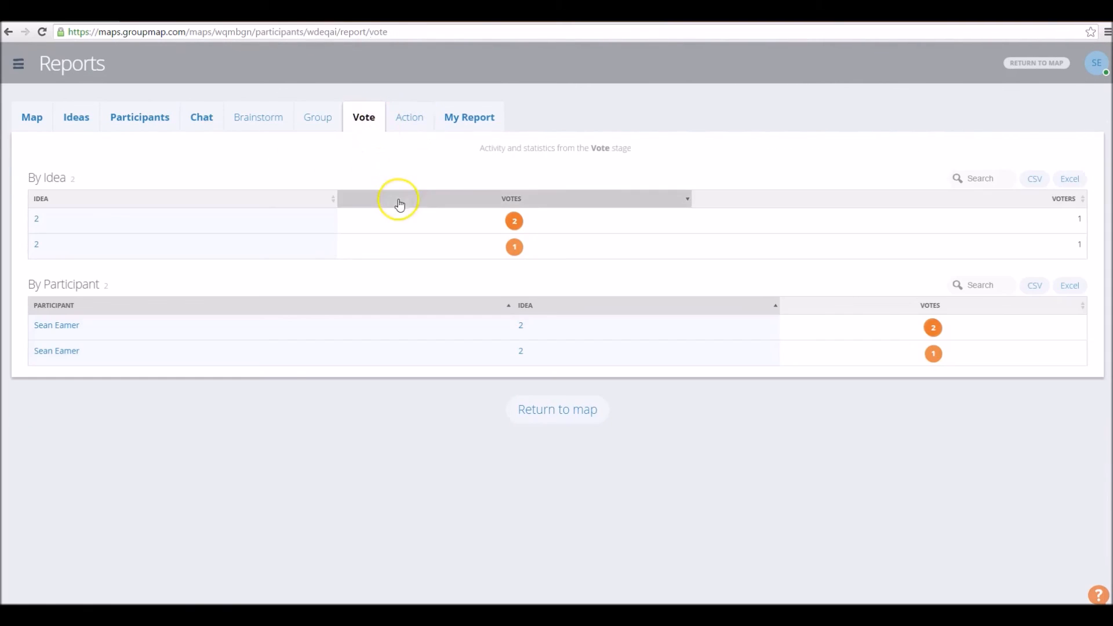
click(26, 123)
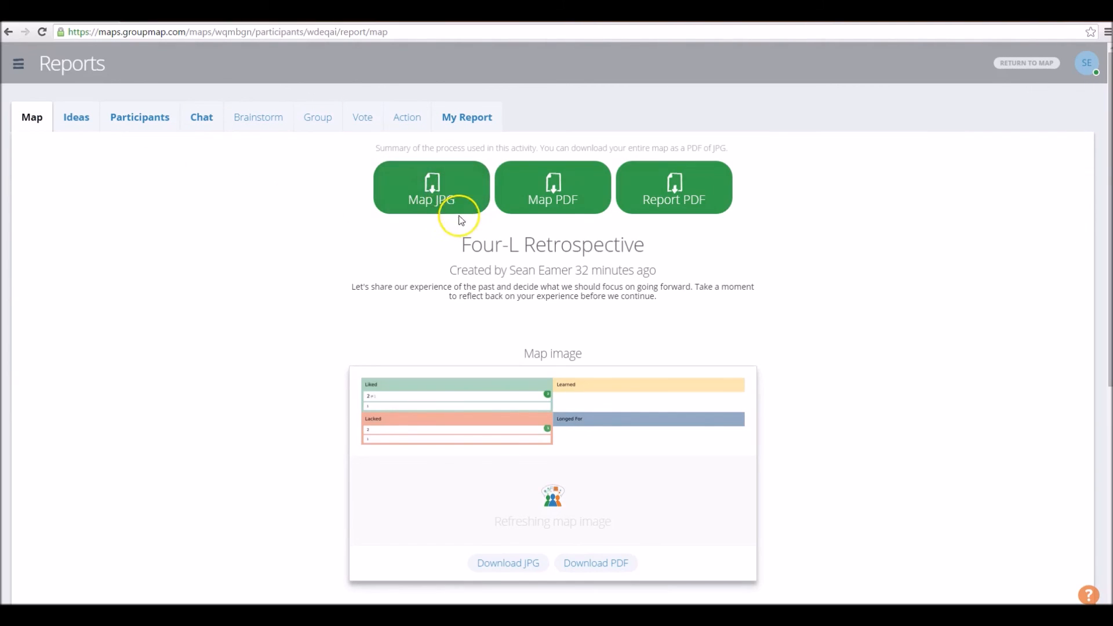